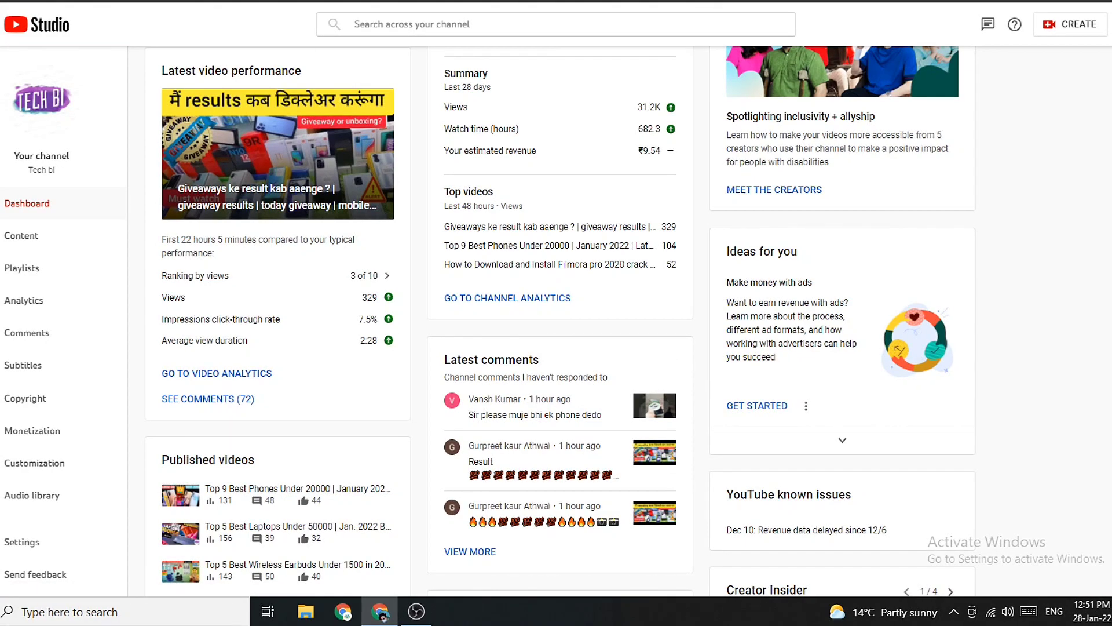
scroll(458, 258, "down", 8)
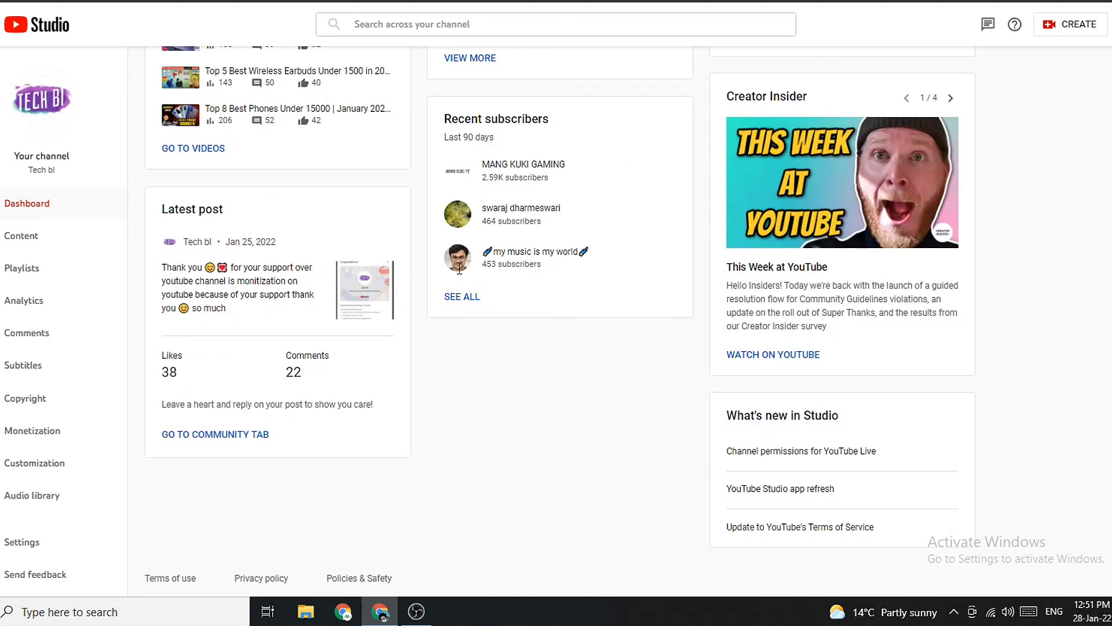
scroll(459, 268, "up", 8)
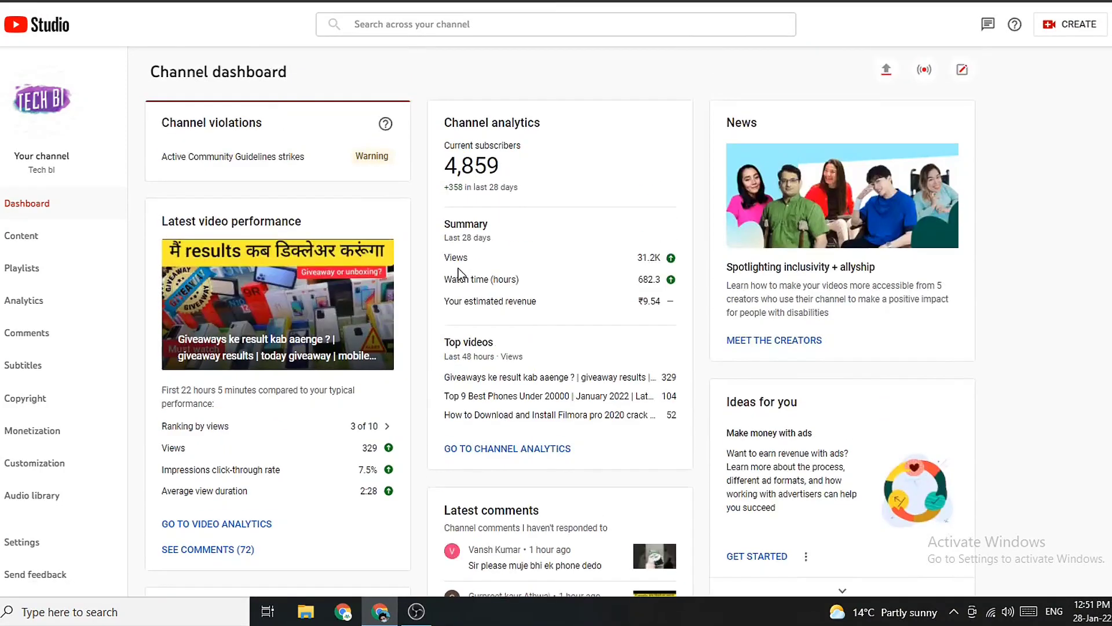
- Switch to Gmail, open the YouTube Creators email introducing the Copyright Match Tool and display its images
left_click(310, 0)
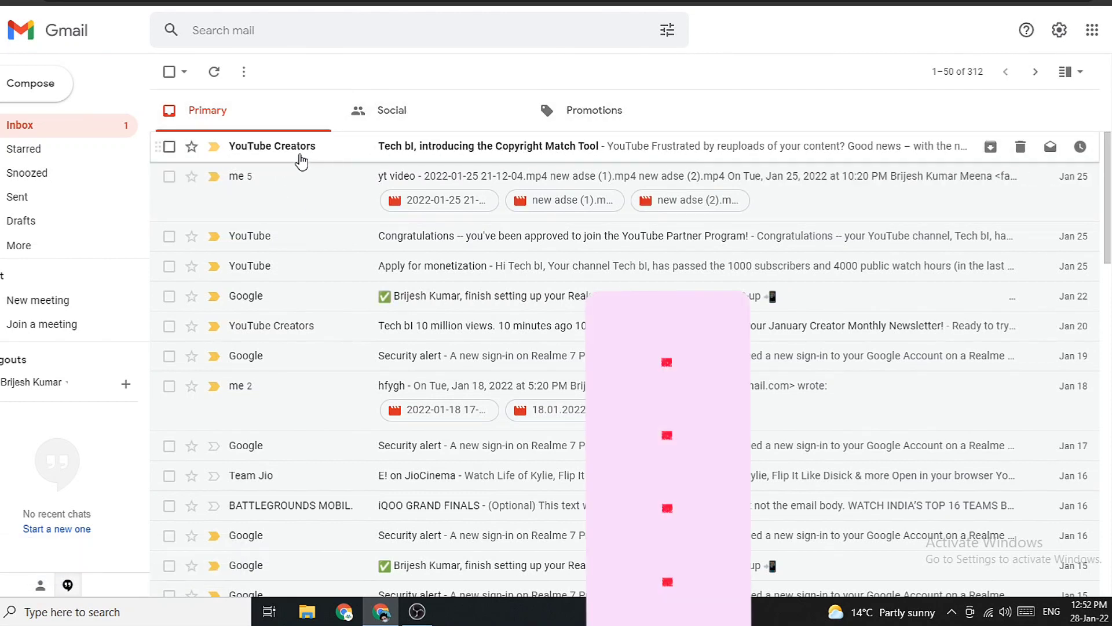
left_click(524, 146)
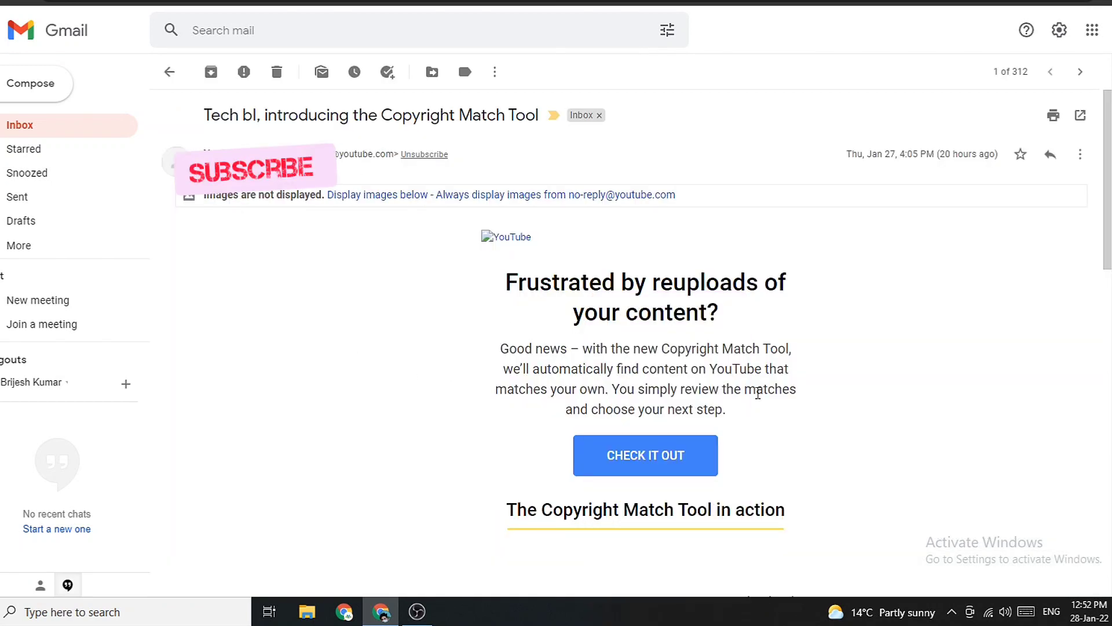
left_click(373, 195)
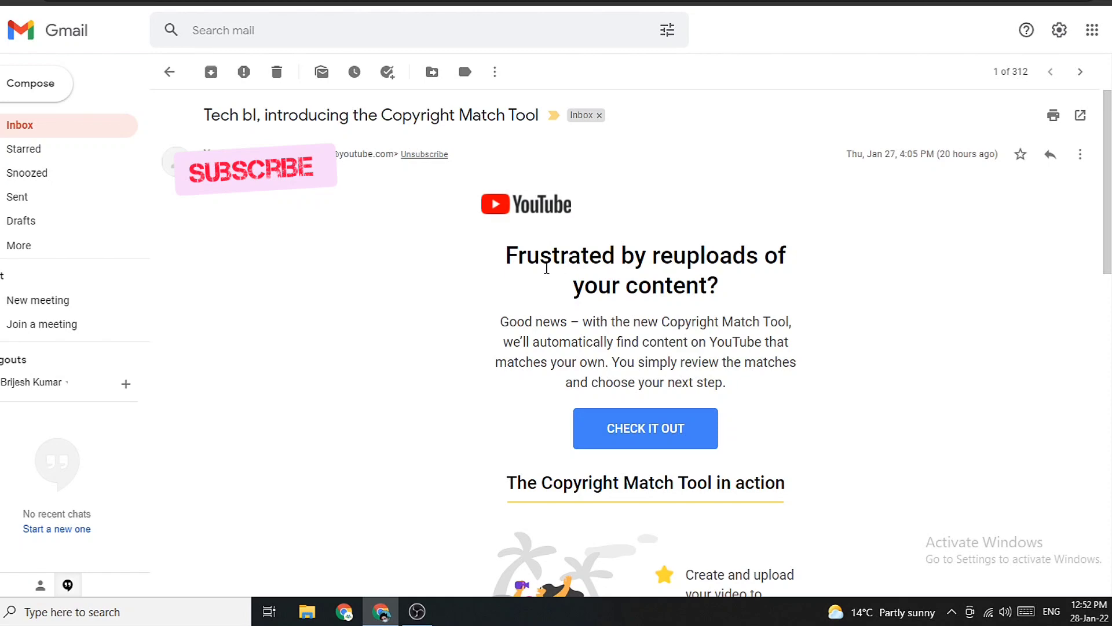
- Read the email's headline on content reuploads, the introduction of the Copyright Match Tool and the "in action" heading
left_click_drag(582, 254, 753, 579)
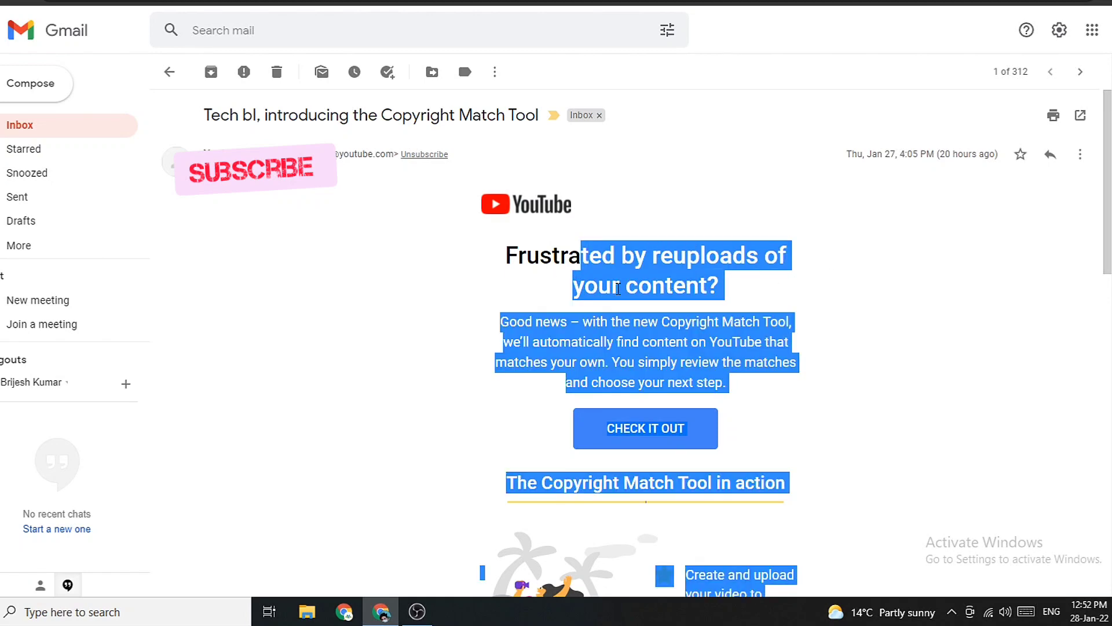
left_click_drag(585, 285, 746, 296)
scroll(563, 212, "down", 3)
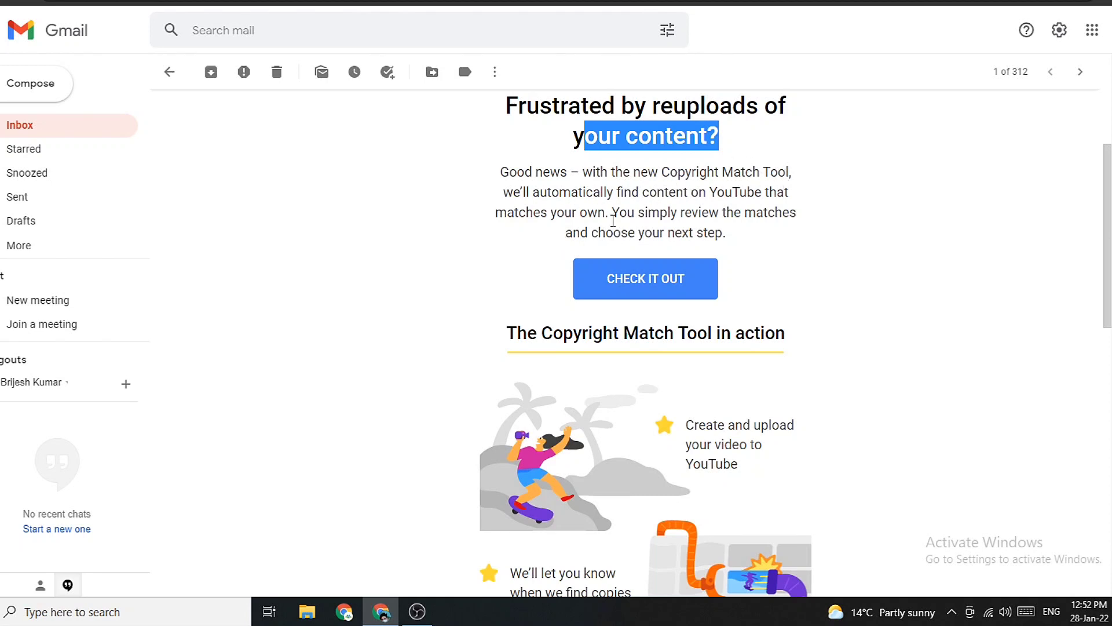
left_click_drag(609, 212, 687, 212)
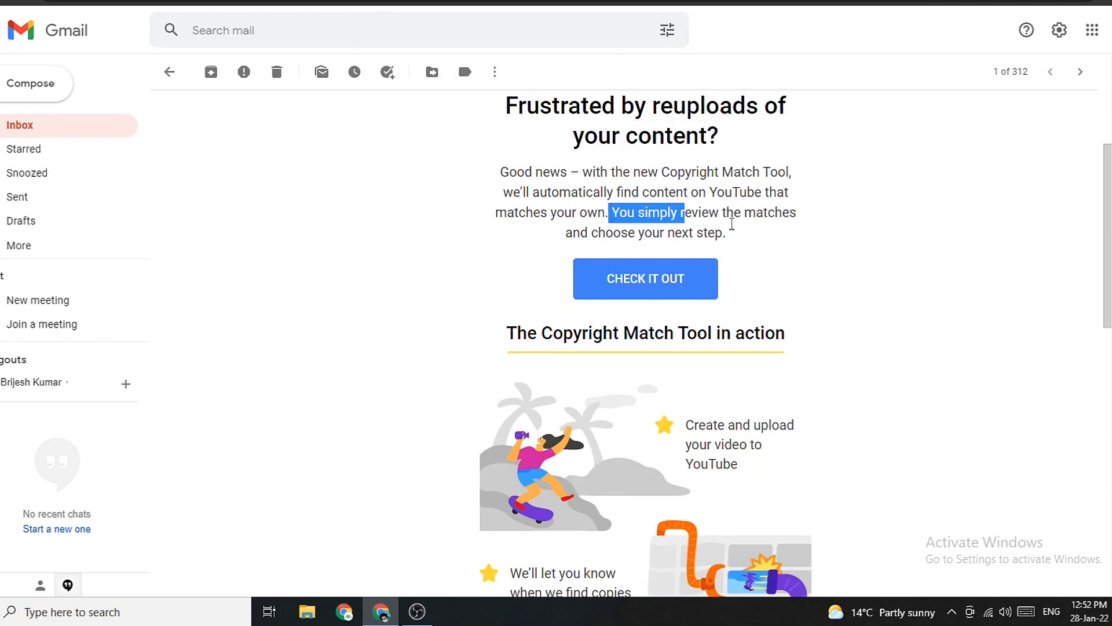
left_click_drag(597, 232, 689, 232)
scroll(660, 285, "down", 1)
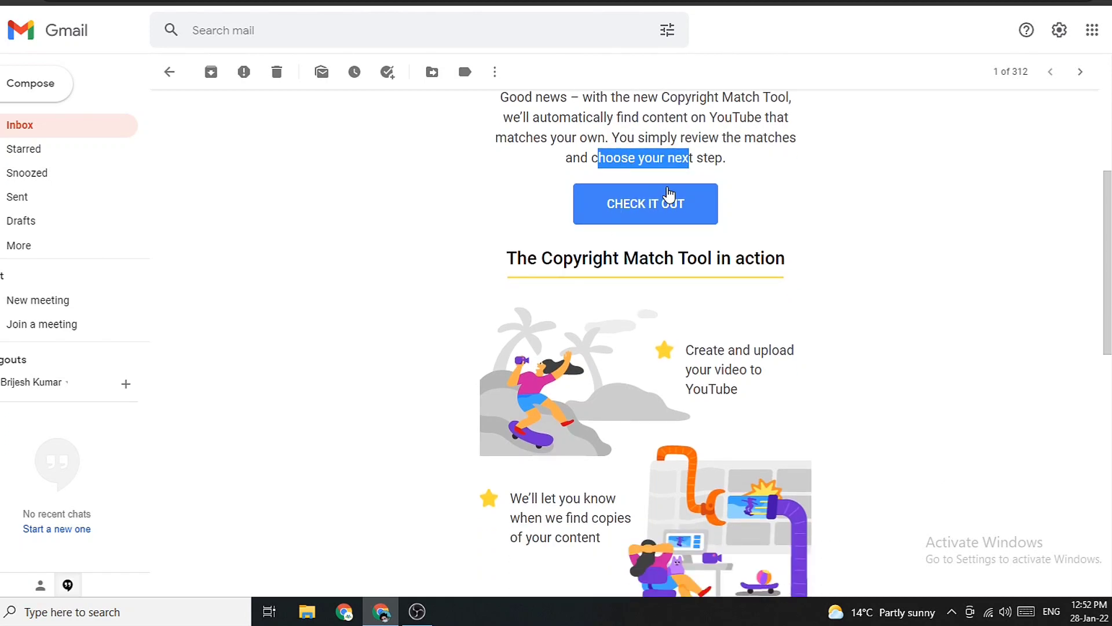
left_click_drag(526, 257, 777, 258)
scroll(712, 313, "down", 1)
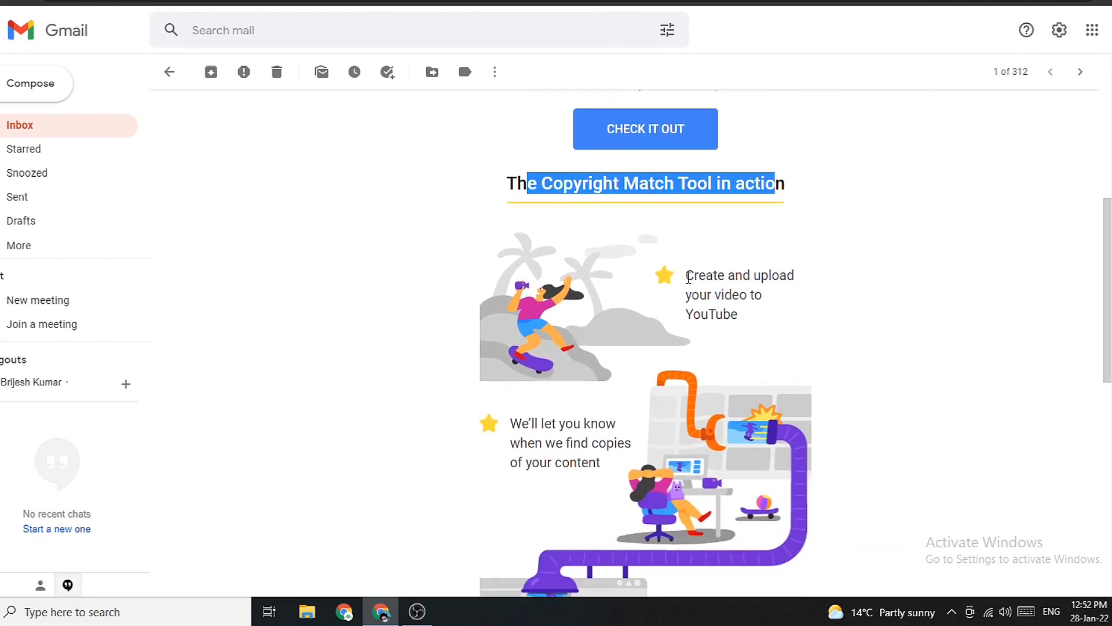
- Read the email's three illustrated points on uploading videos, being told about copies, and reviewing matches to take action
left_click_drag(688, 275, 749, 296)
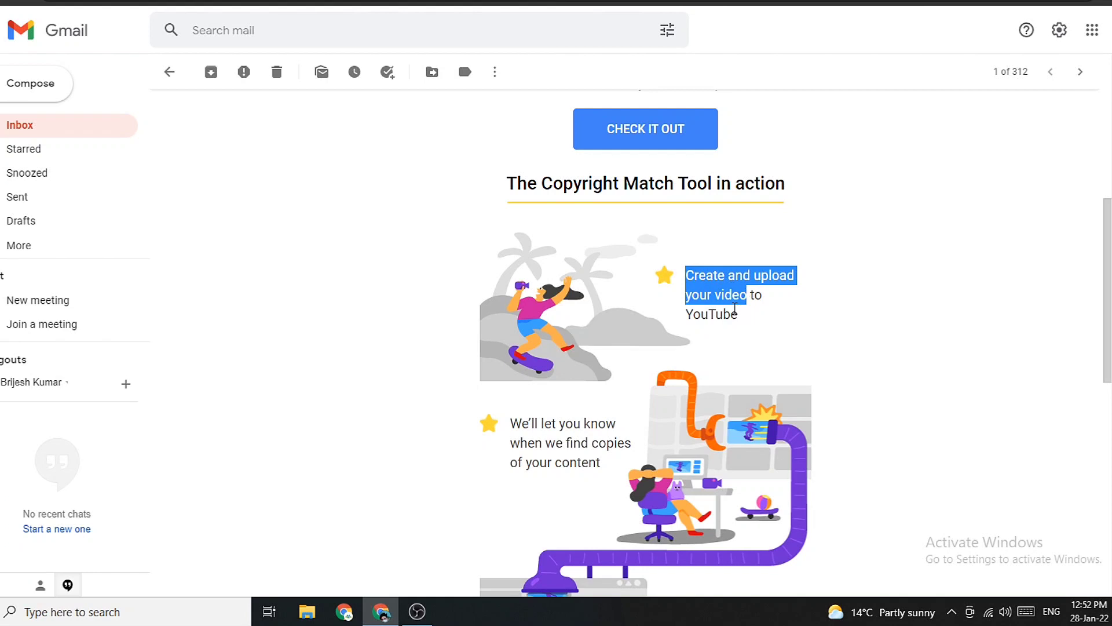
scroll(644, 354, "down", 2)
left_click_drag(521, 275, 607, 275)
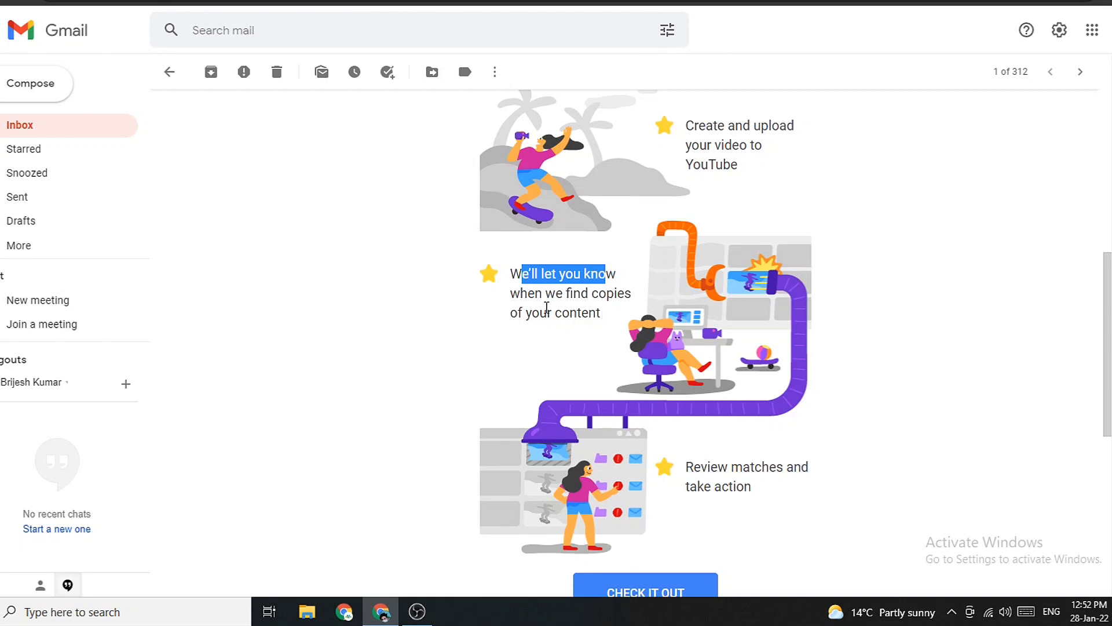
left_click_drag(534, 316, 576, 316)
scroll(770, 420, "down", 1)
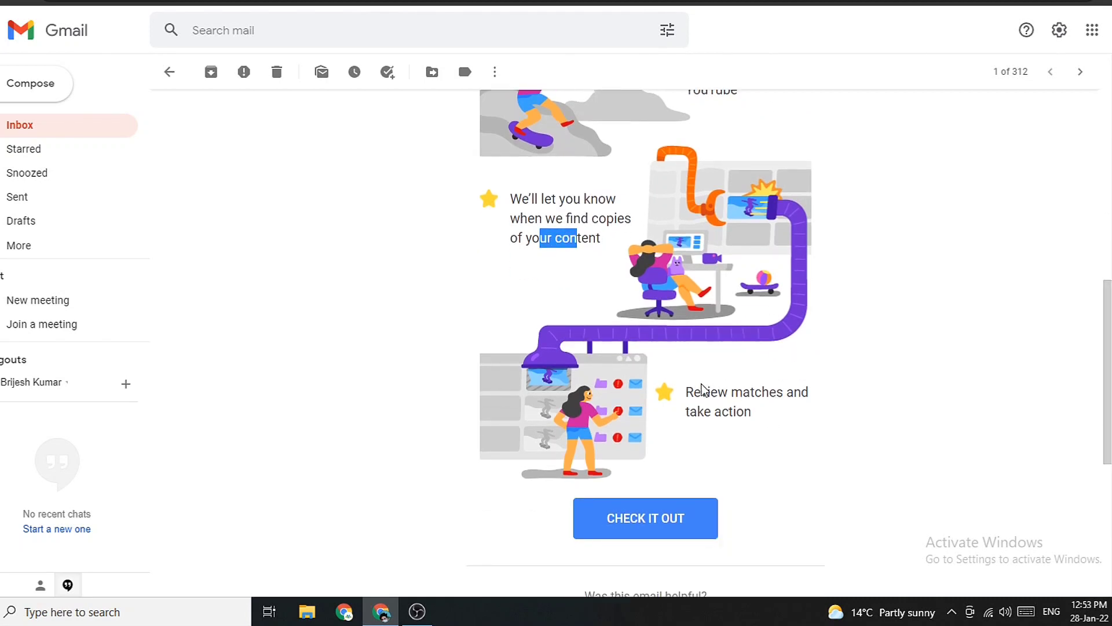
left_click_drag(707, 392, 797, 394)
left_click_drag(706, 412, 745, 413)
scroll(688, 452, "down", 3)
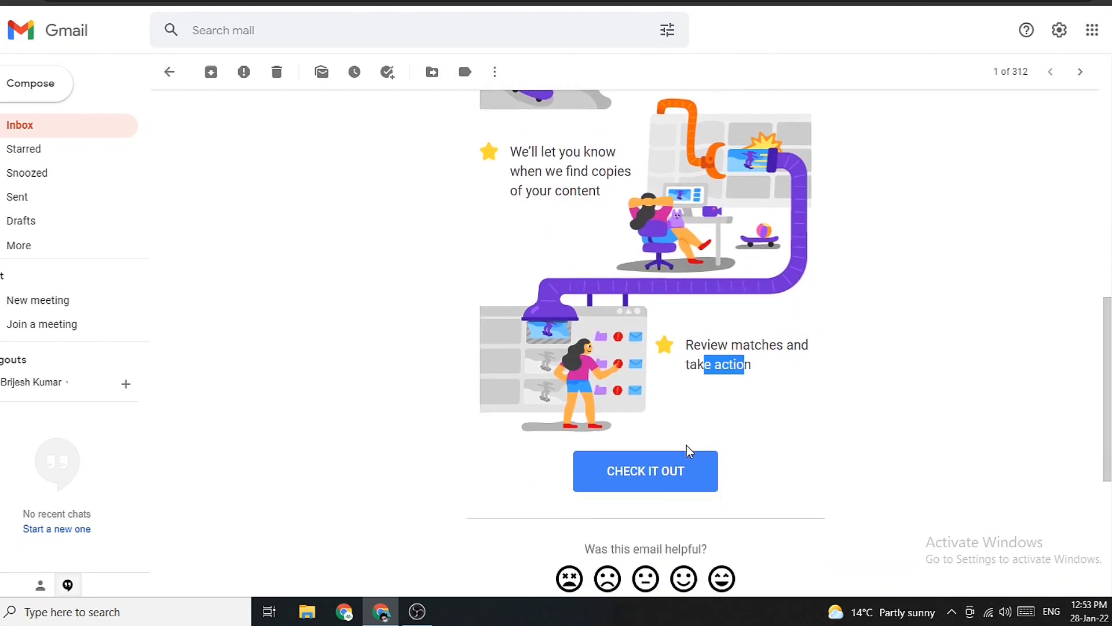
- Open the email's Check It Out link and return to the message
left_click(635, 293)
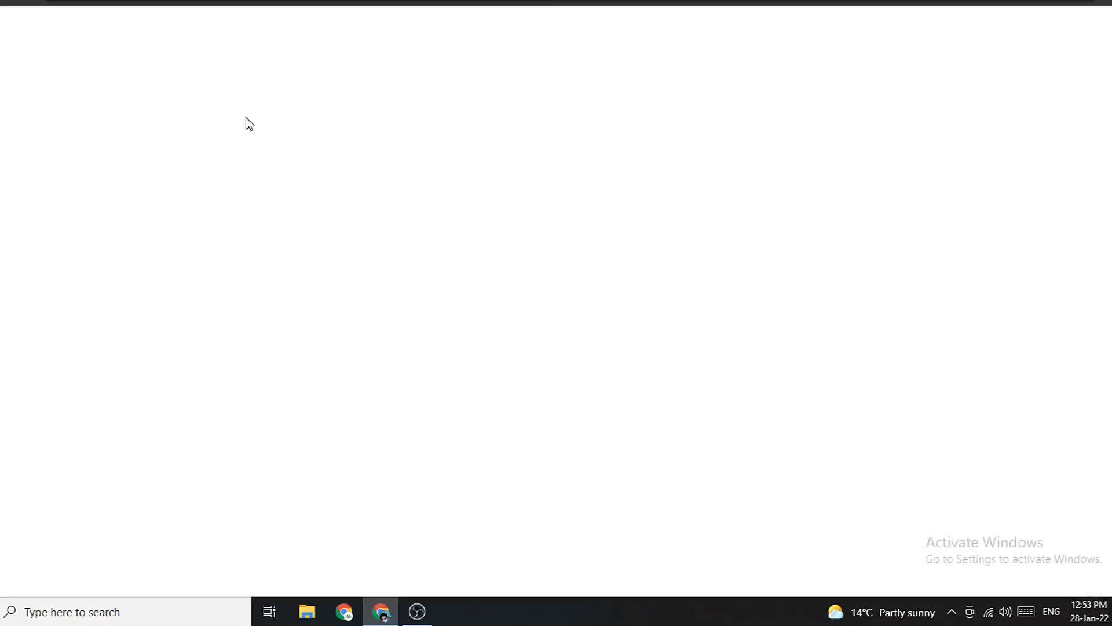
key("ctrl+w")
- Check the date and time at which the Copyright Match Tool email was received
scroll(904, 87, "up", 5)
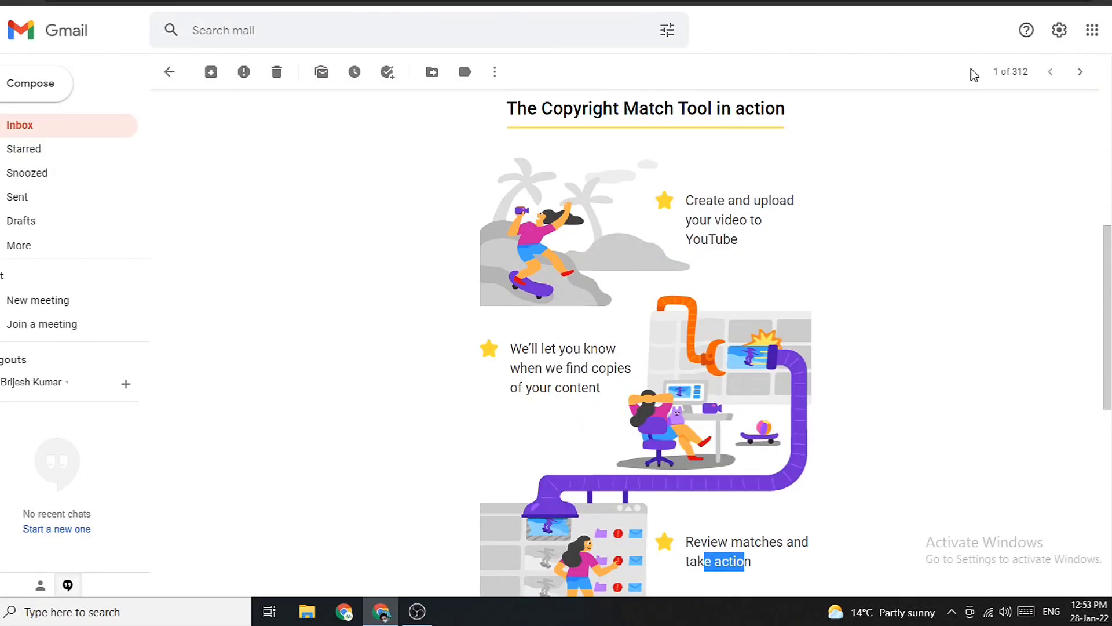
scroll(1011, 199, "up", 5)
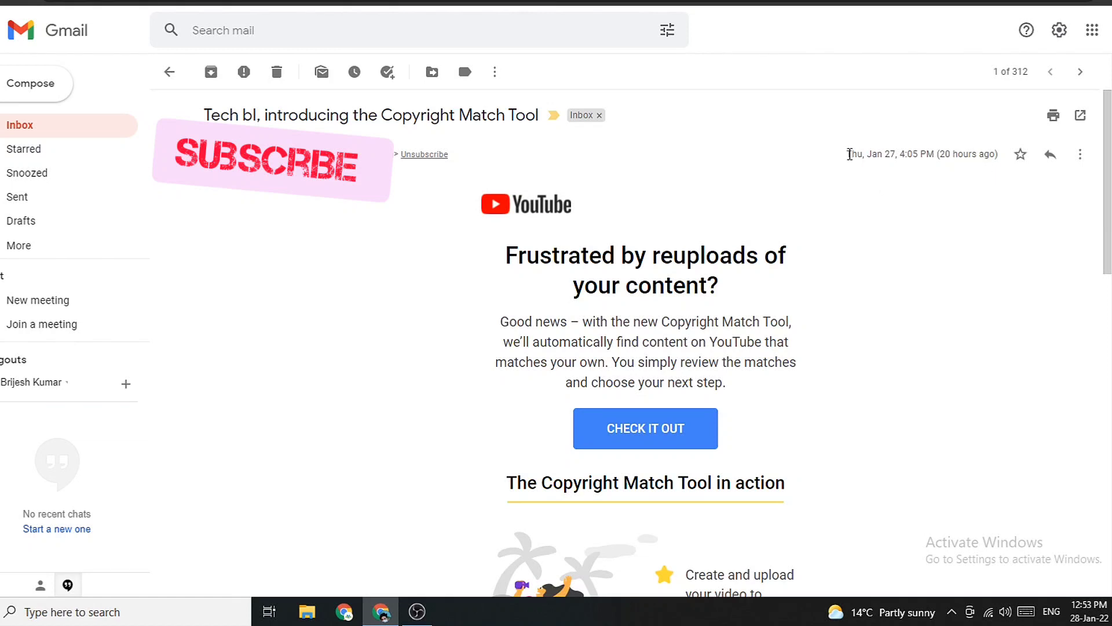
left_click_drag(901, 152, 943, 152)
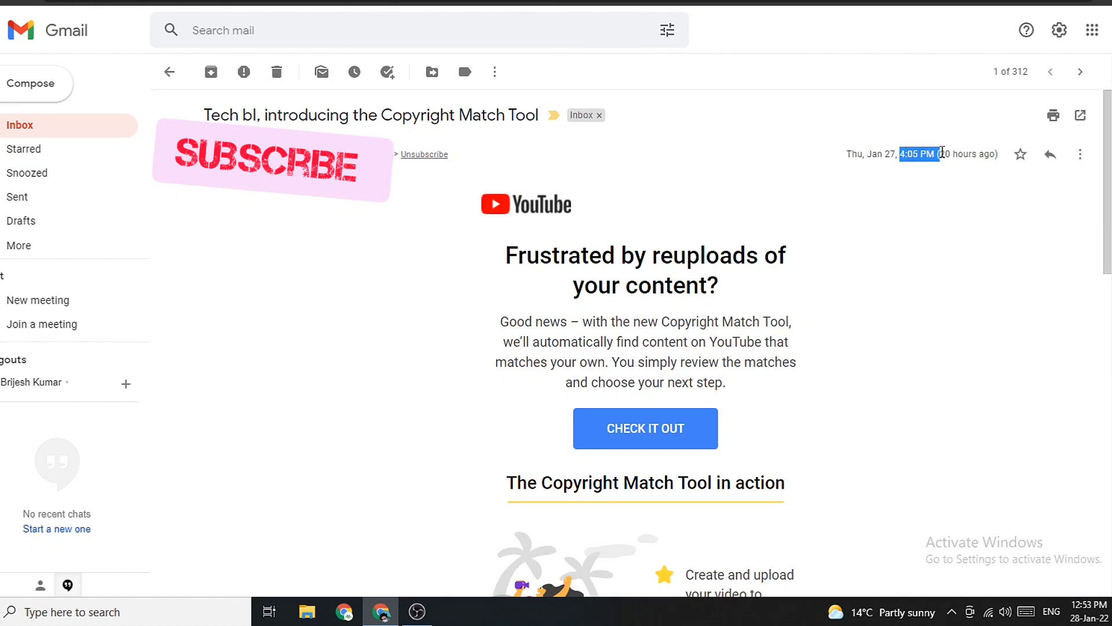
left_click_drag(847, 153, 926, 153)
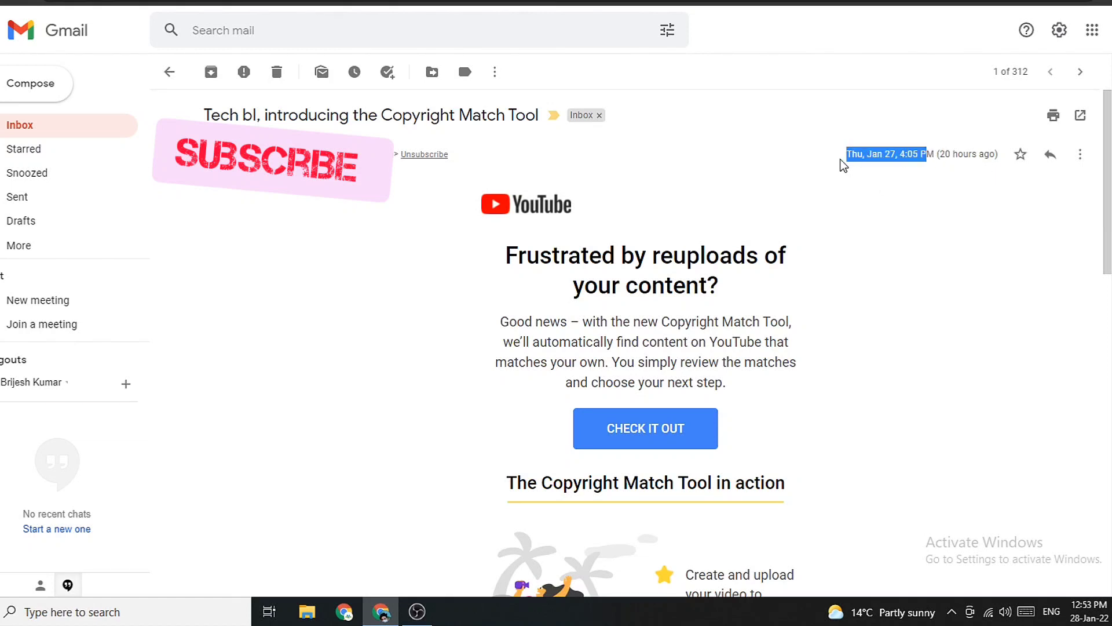
left_click(856, 154)
left_click_drag(842, 154, 913, 154)
left_click(888, 153)
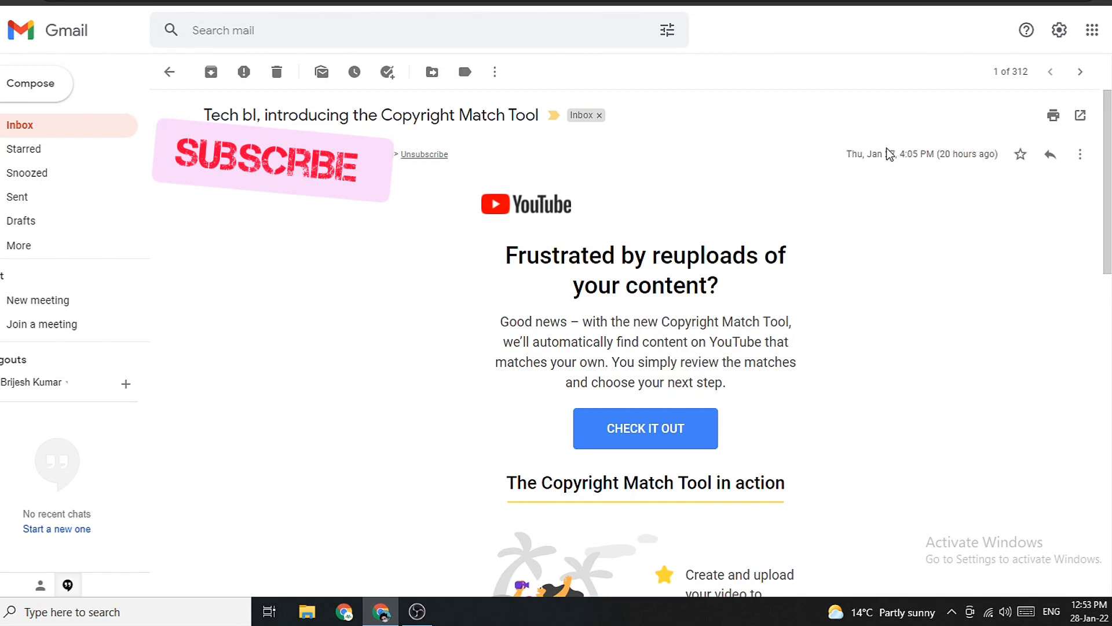
- Open the YouTube Partner Program approval email from the inbox and check when it was received
left_click(170, 71)
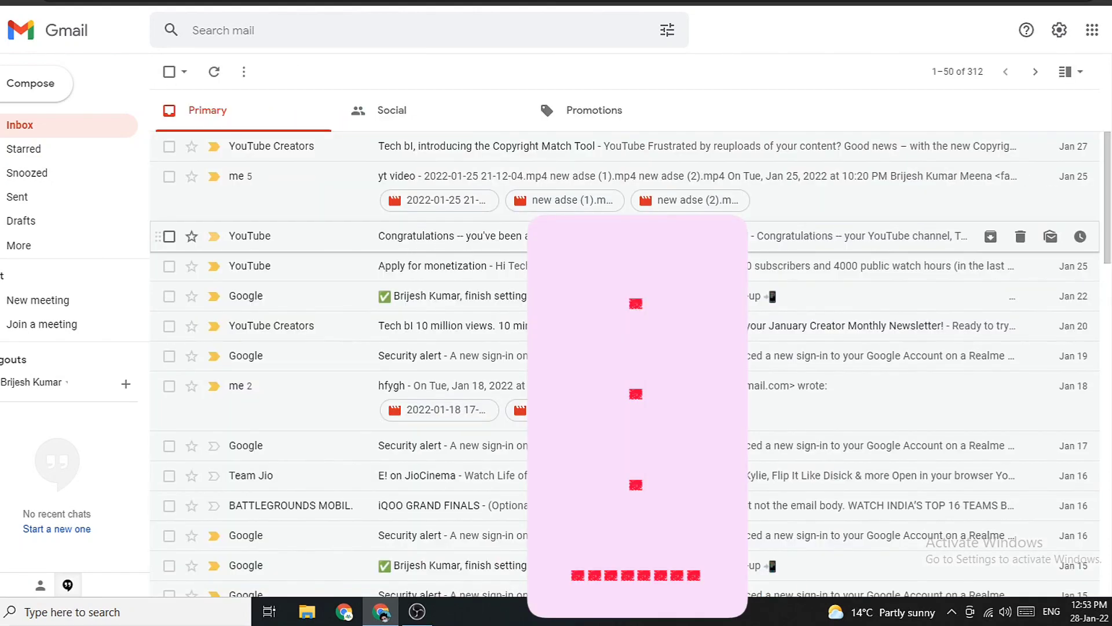
left_click(927, 231)
left_click_drag(860, 153, 946, 154)
left_click(861, 152)
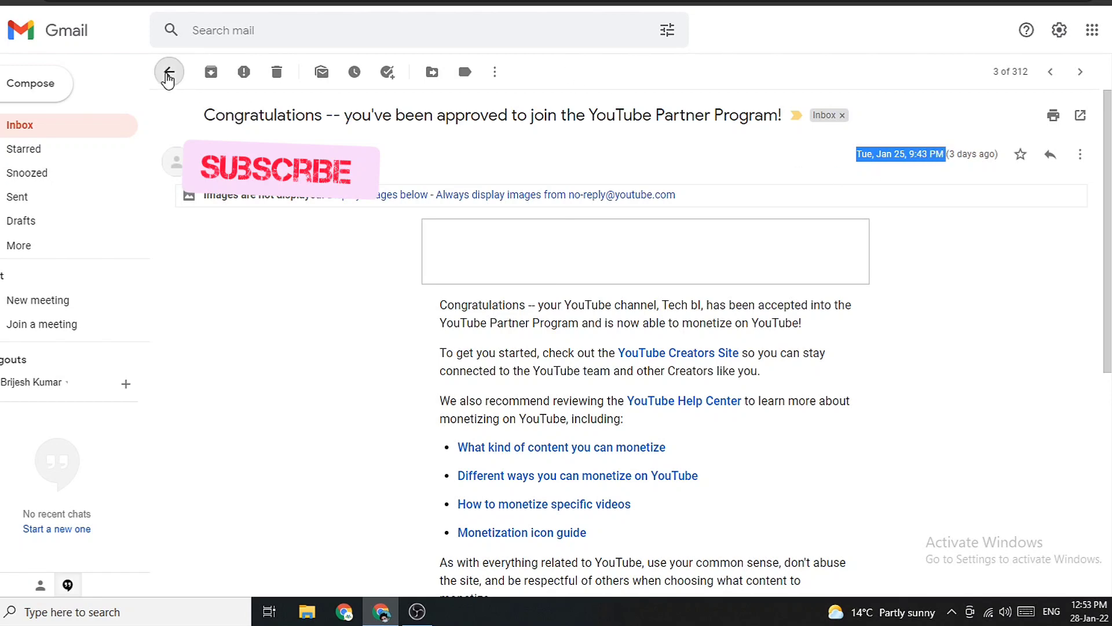
- Leave the email, switch to the Channel copyright page in YouTube Studio and view the Copyright Match Tool guidelines
left_click(169, 72)
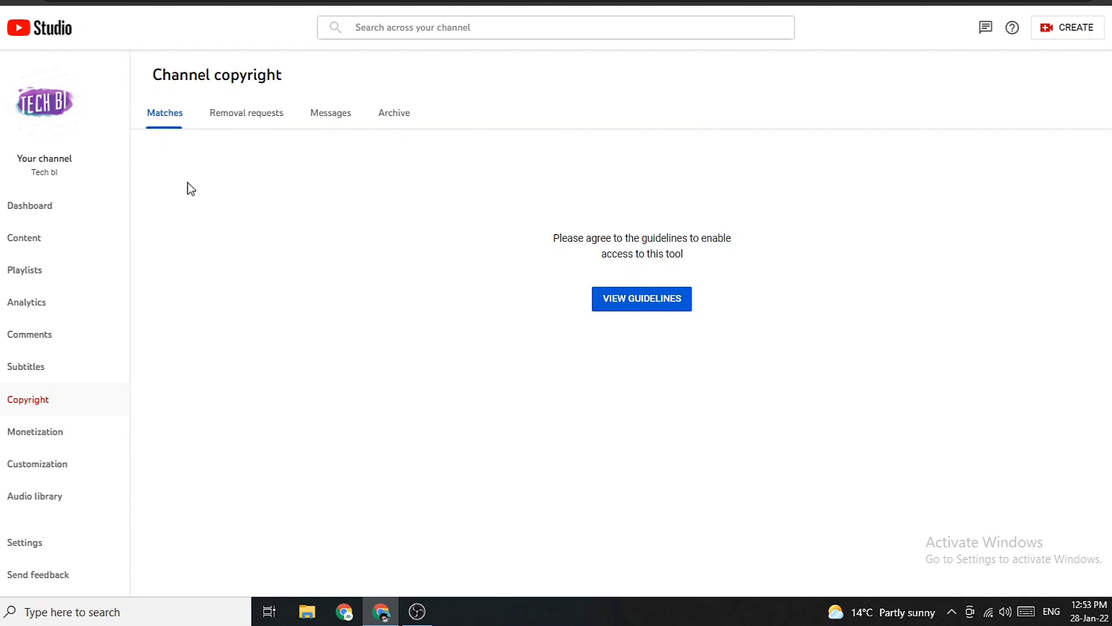
left_click_drag(555, 237, 733, 239)
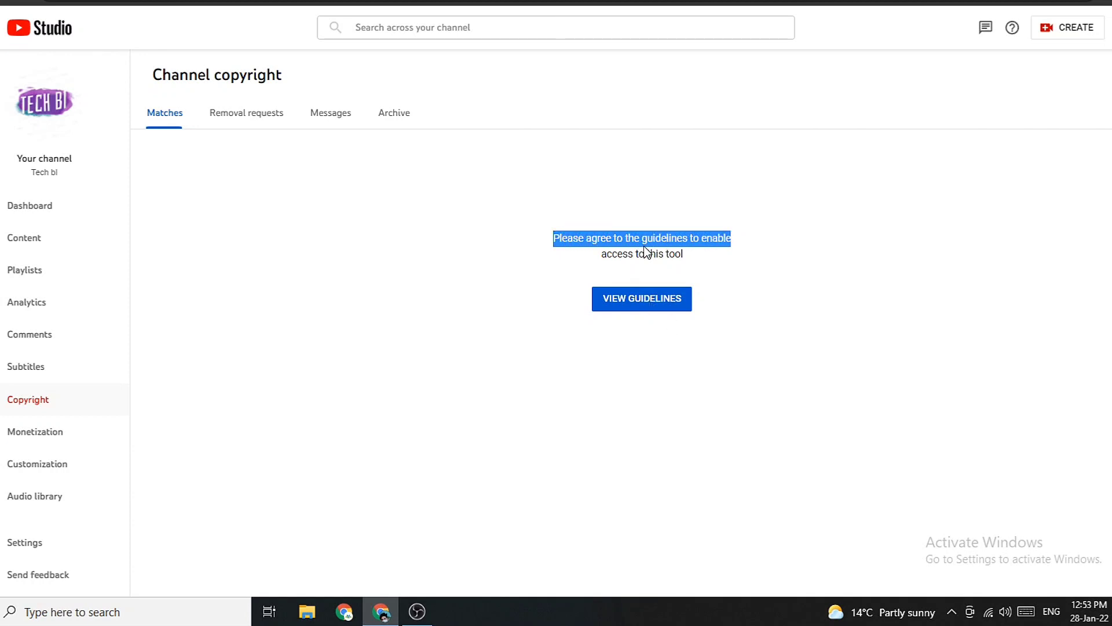
left_click_drag(609, 253, 672, 285)
left_click(662, 304)
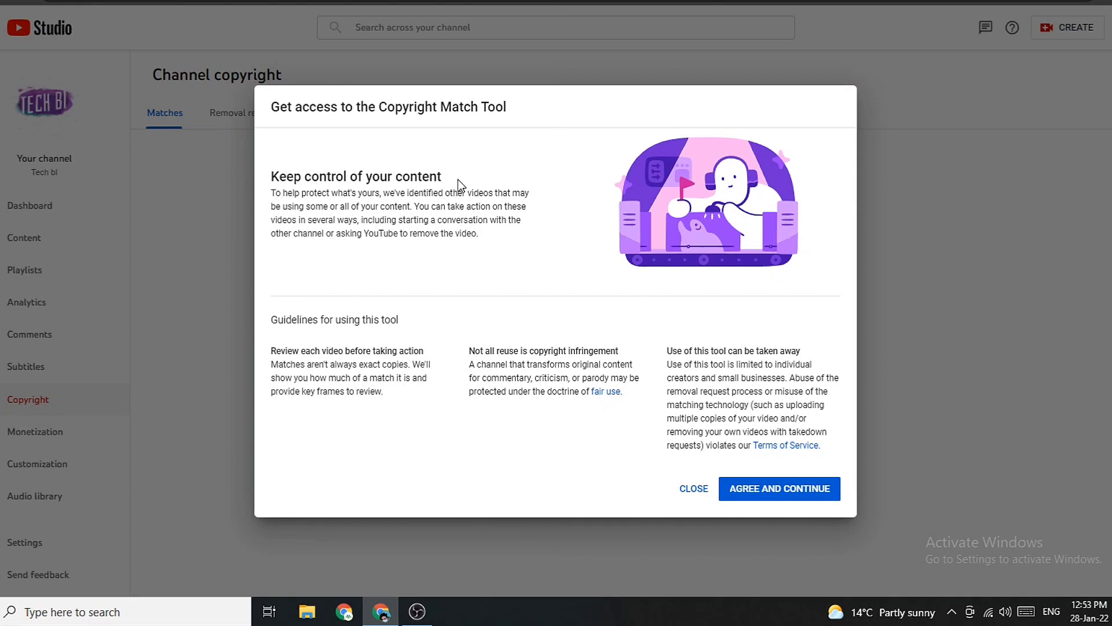
- Read the "Keep control of your content" introduction and the guidelines on reviewing each video and on reuse versus infringement
left_click_drag(280, 177, 417, 177)
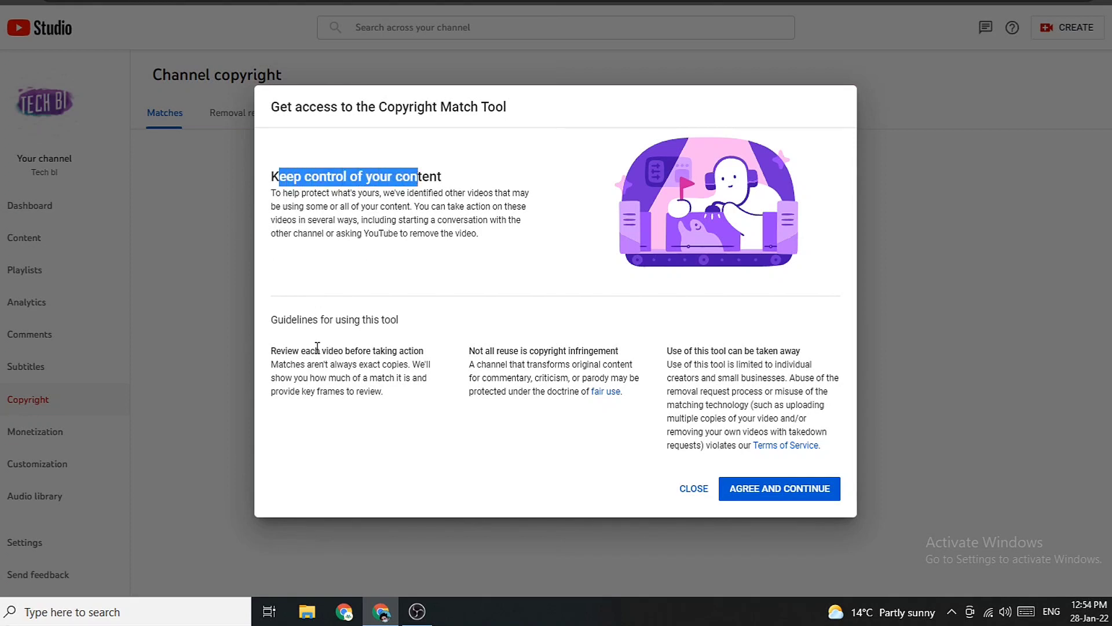
left_click_drag(279, 319, 414, 322)
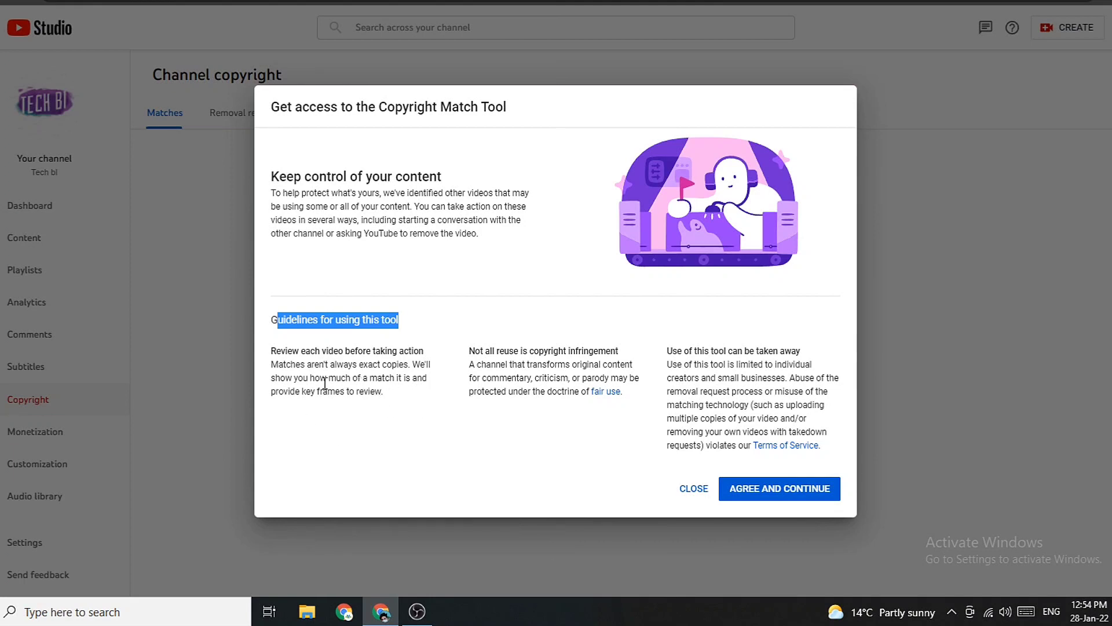
left_click_drag(307, 364, 331, 379)
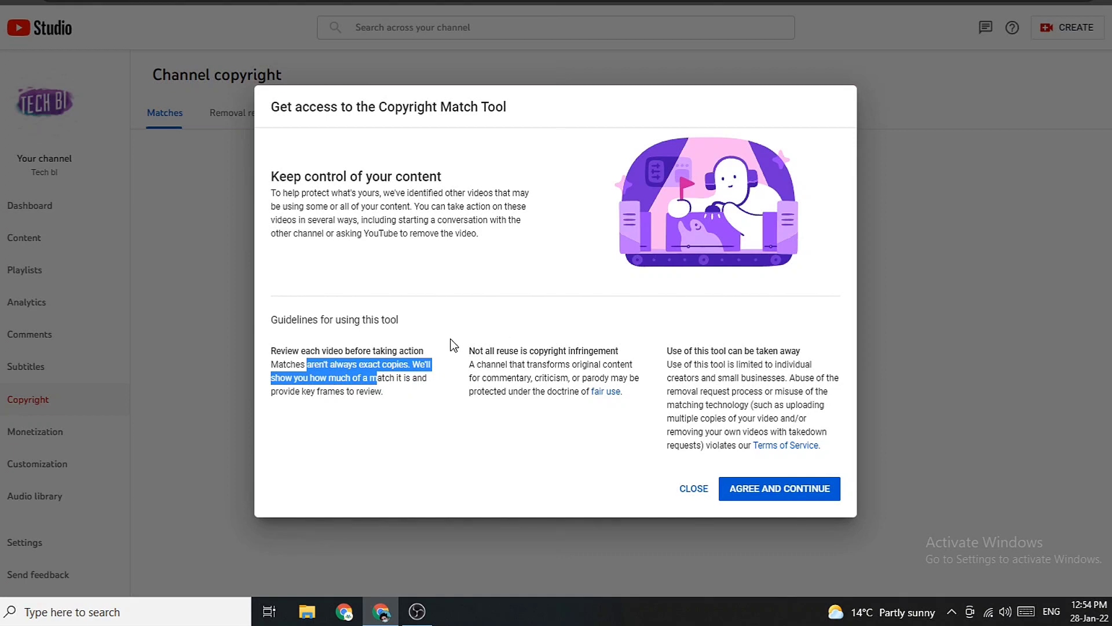
left_click_drag(470, 351, 610, 347)
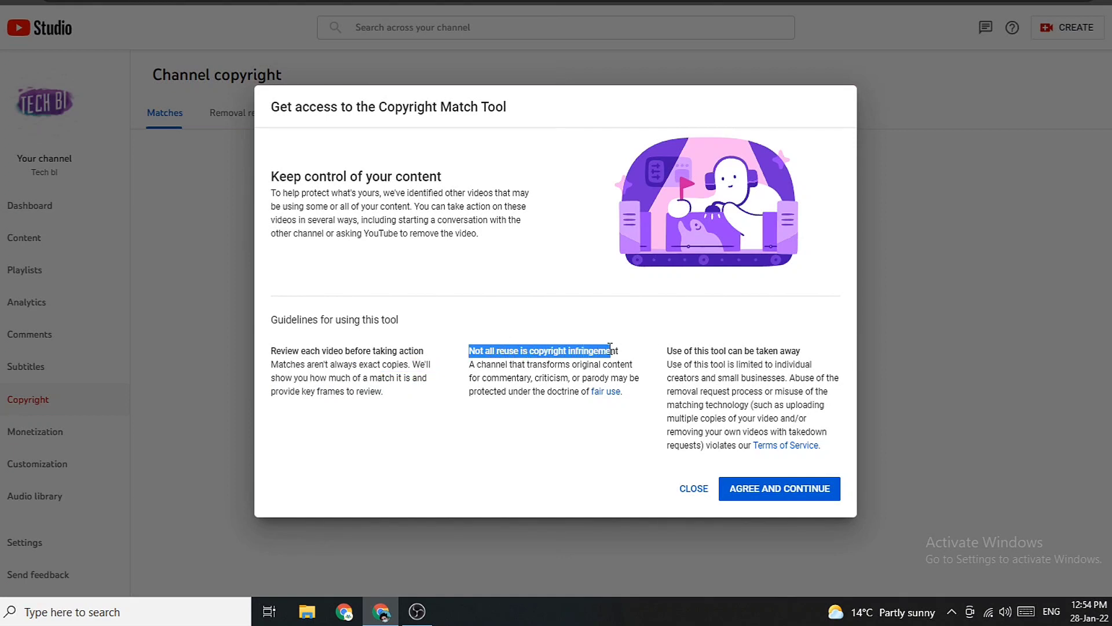
left_click(485, 333)
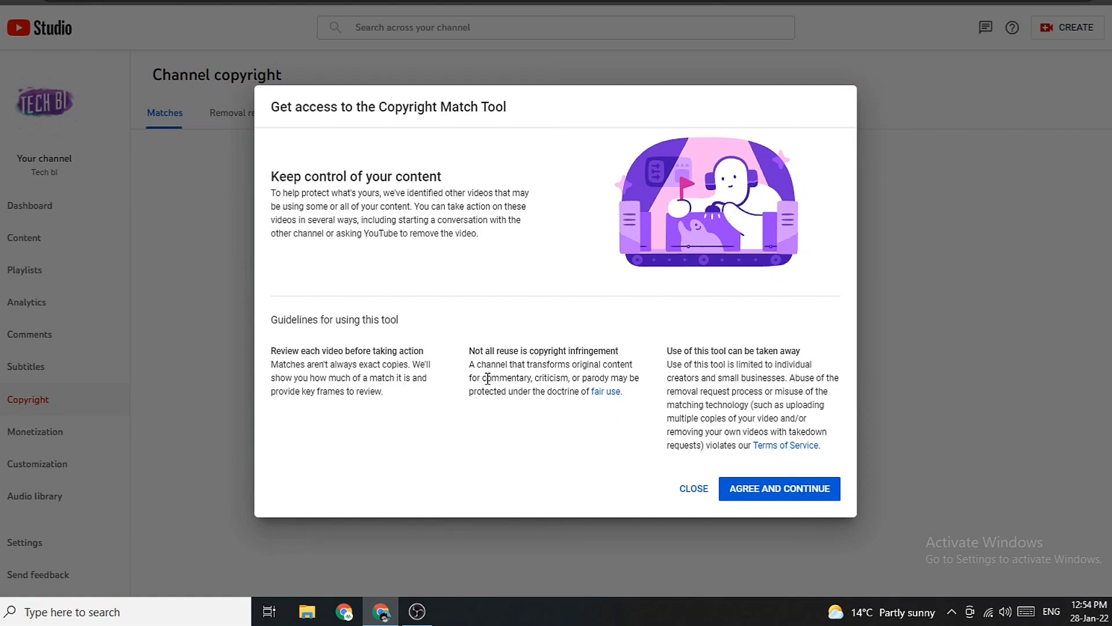
left_click_drag(483, 377, 590, 379)
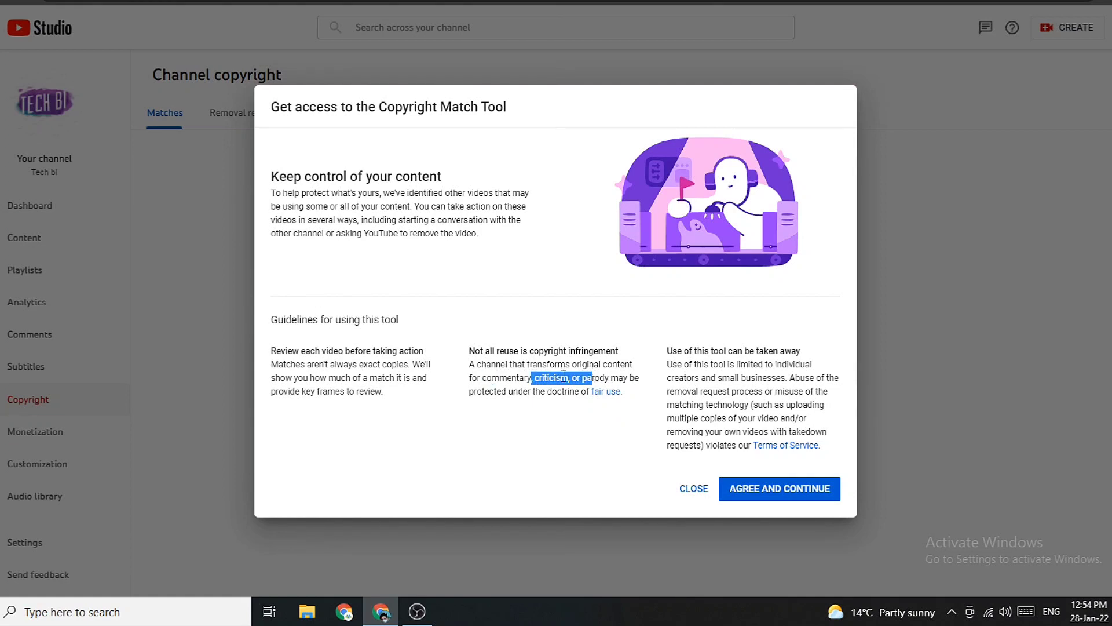
left_click_drag(497, 382, 653, 392)
left_click(593, 408)
left_click_drag(582, 392, 637, 400)
- Read the "Use of this tool can be taken away" guideline, including the misuse examples and the Terms of Service note
left_click_drag(686, 351, 814, 348)
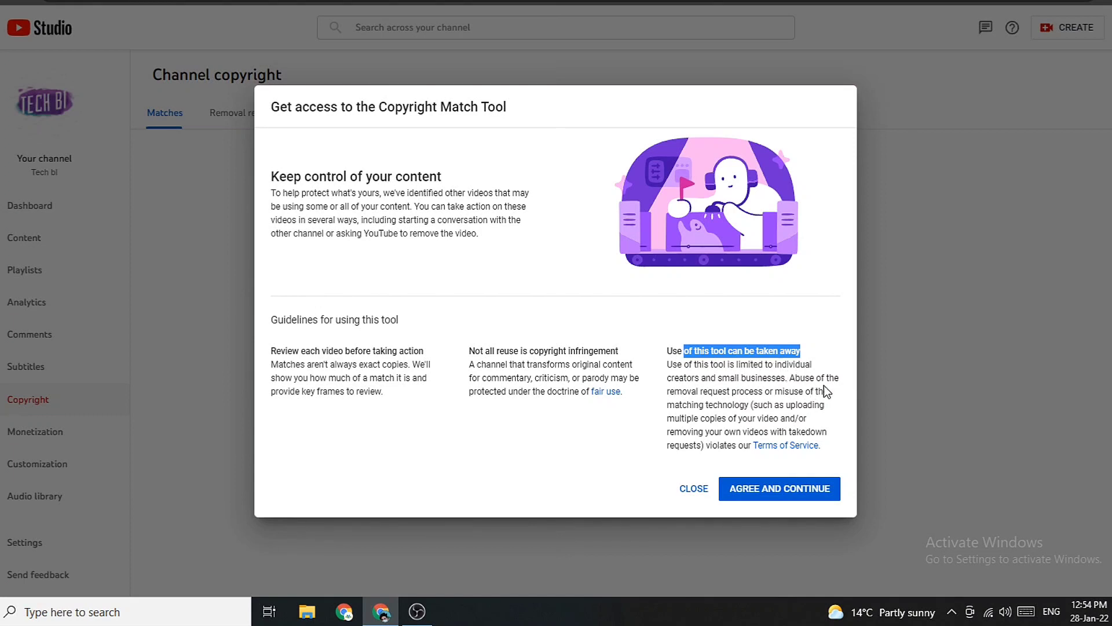
double_click(735, 405)
left_click(796, 407)
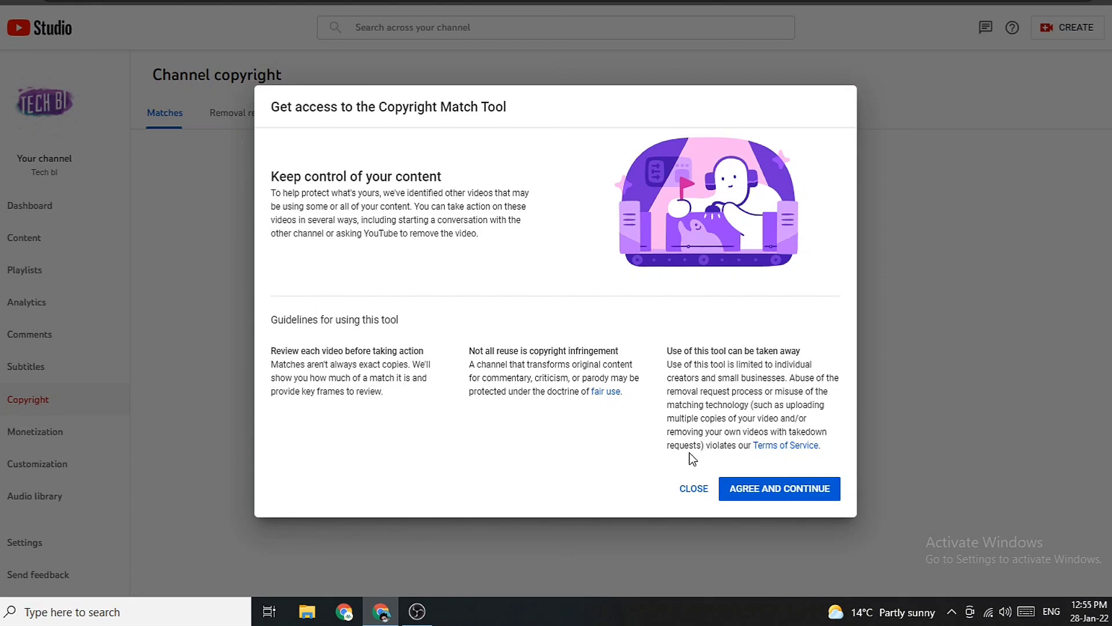
left_click_drag(718, 443, 800, 445)
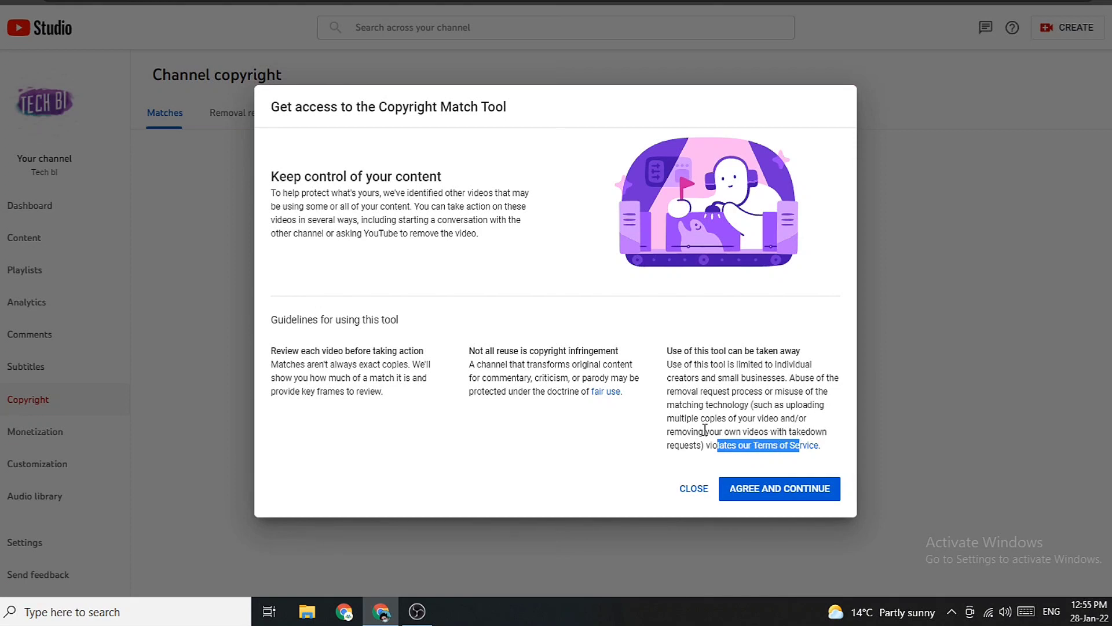
left_click_drag(705, 429, 785, 446)
left_click_drag(684, 404, 757, 444)
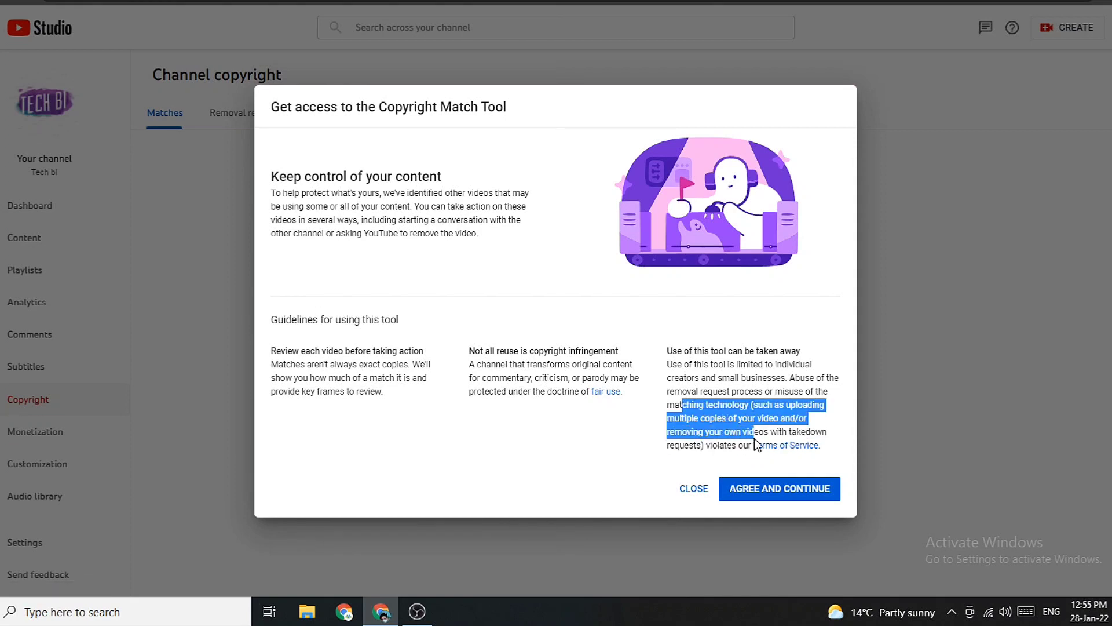
- Finish reading the misuse guideline, agree to the Copyright Match Tool guidelines and complete the introductory tour of the matches page
left_click_drag(683, 391, 770, 429)
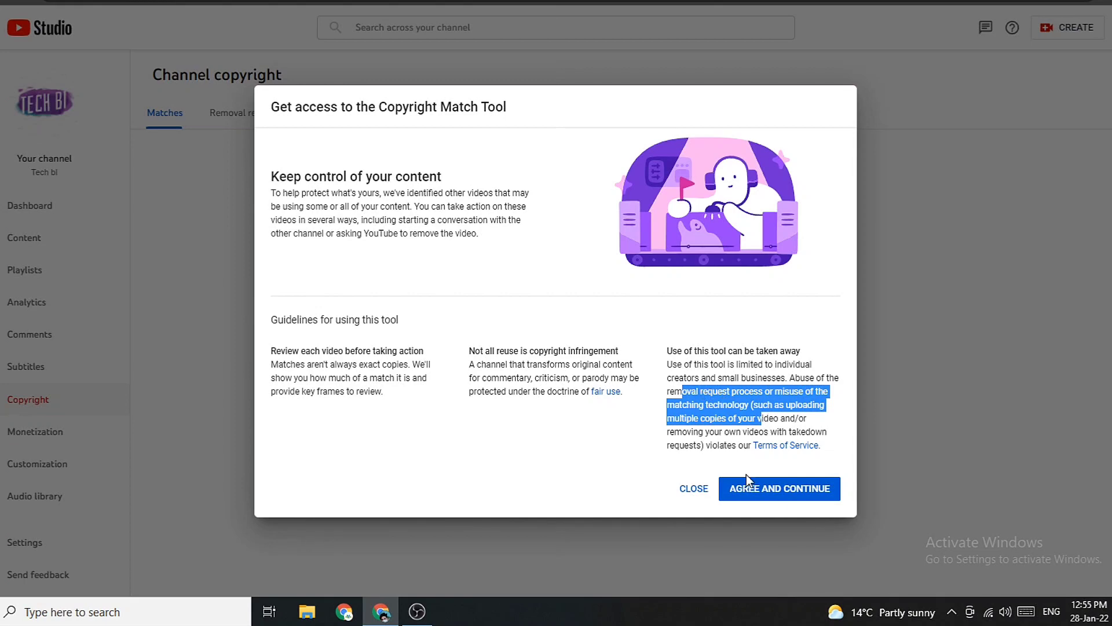
left_click(778, 490)
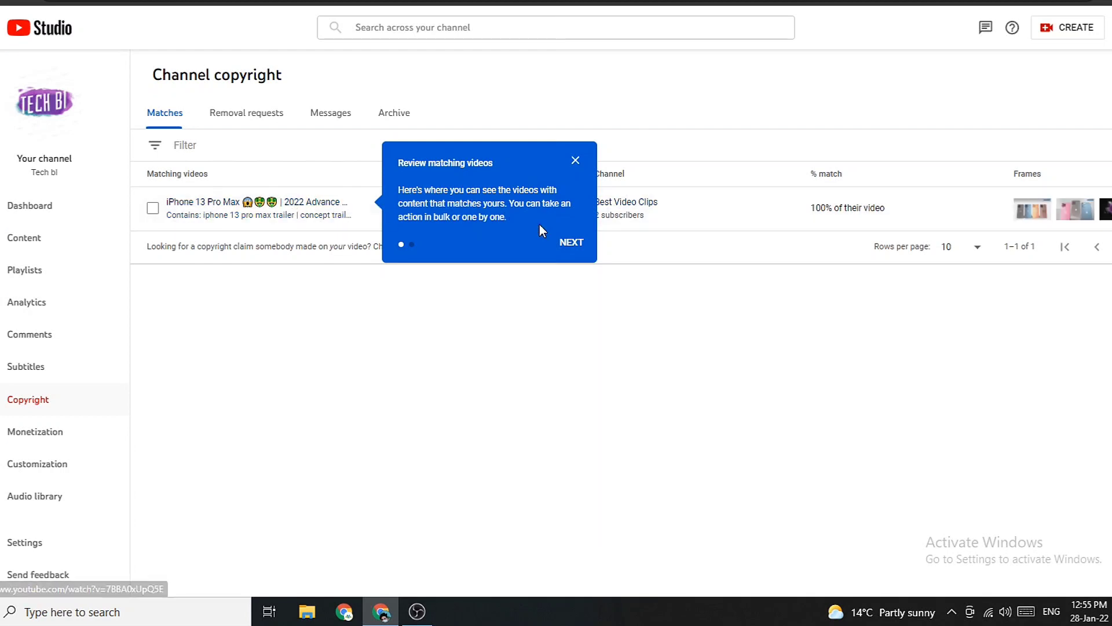
left_click(571, 244)
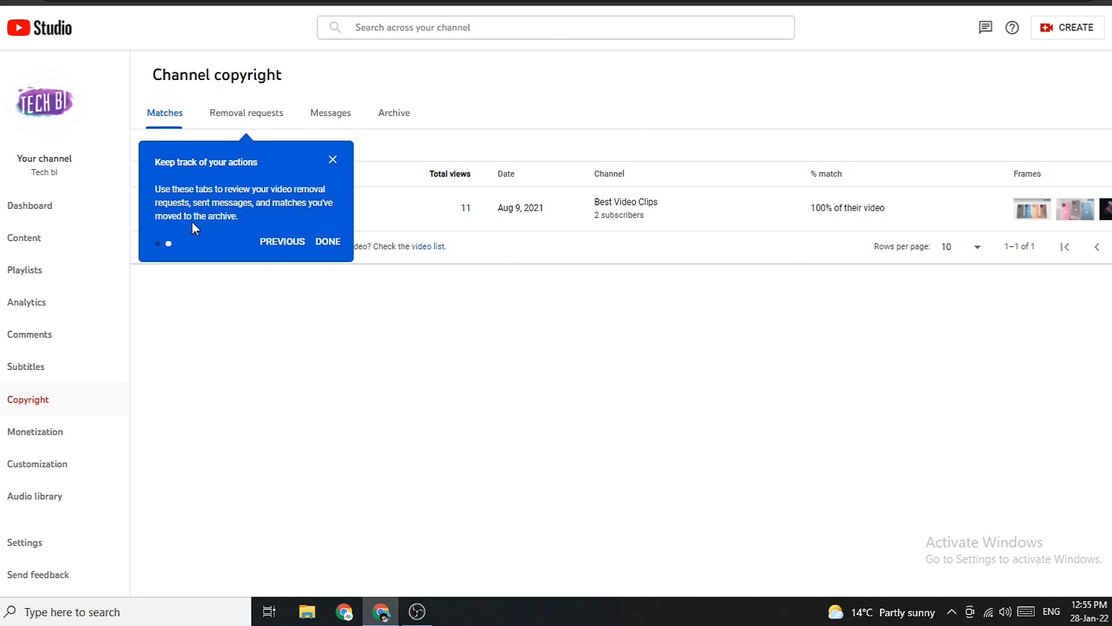
left_click(326, 246)
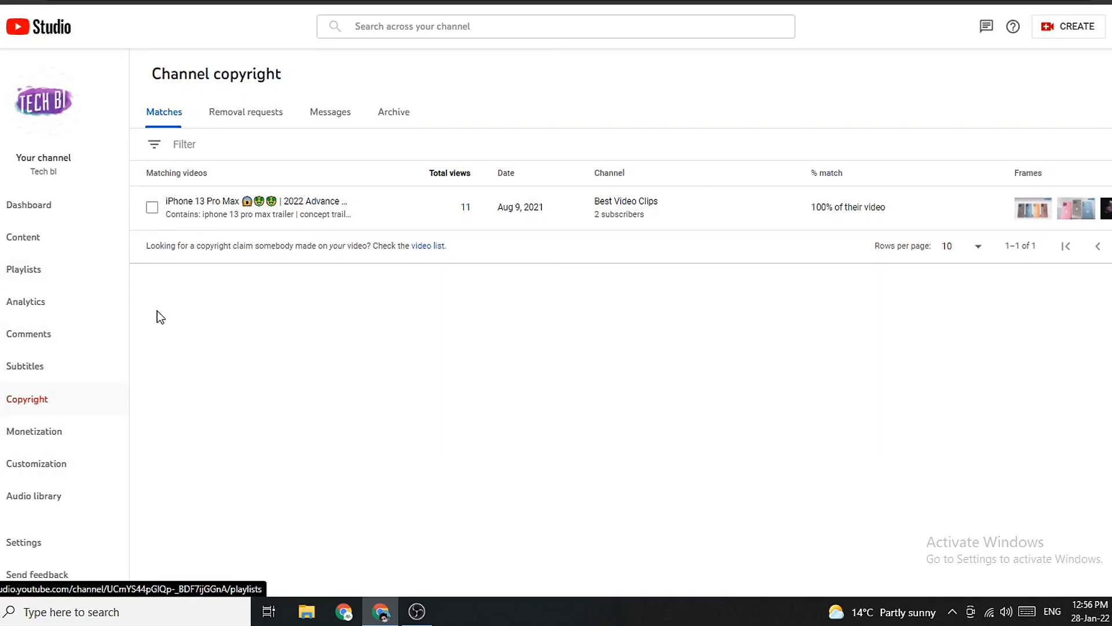
- Look through the Removal requests, Messages and Archive sections of Channel copyright and return to Matches
left_click(271, 110)
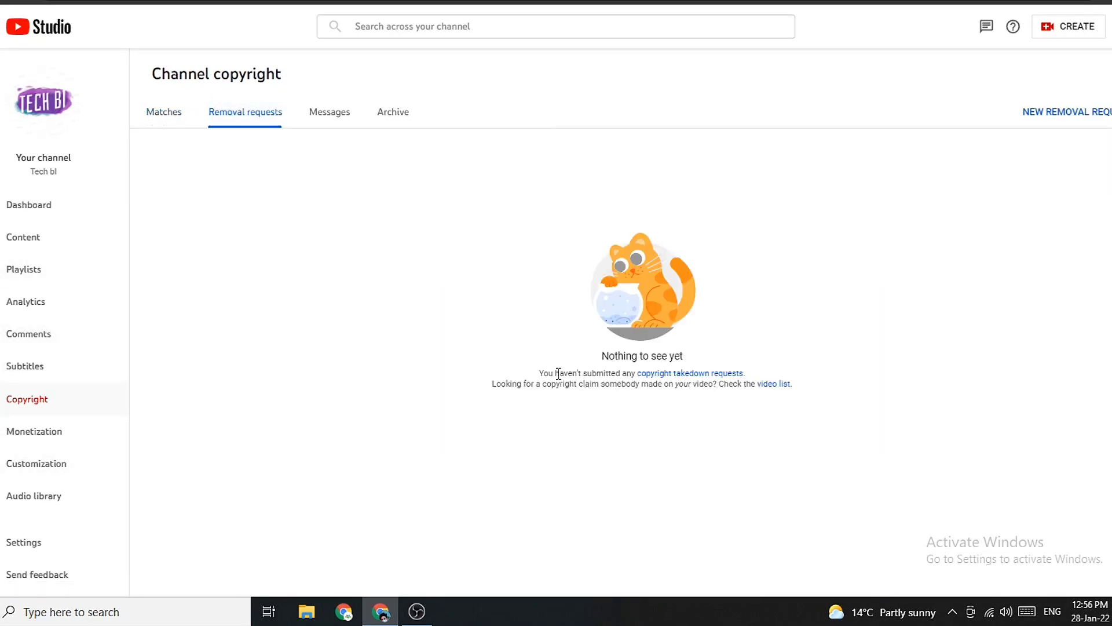
left_click_drag(558, 374, 665, 384)
left_click(475, 300)
left_click(331, 114)
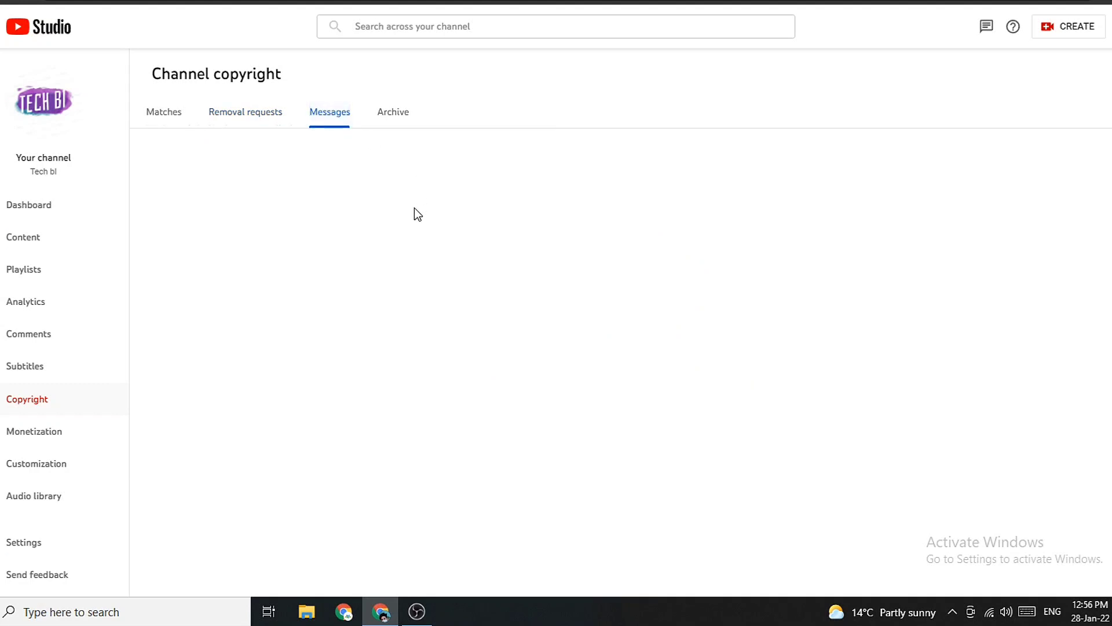
left_click_drag(608, 356, 817, 401)
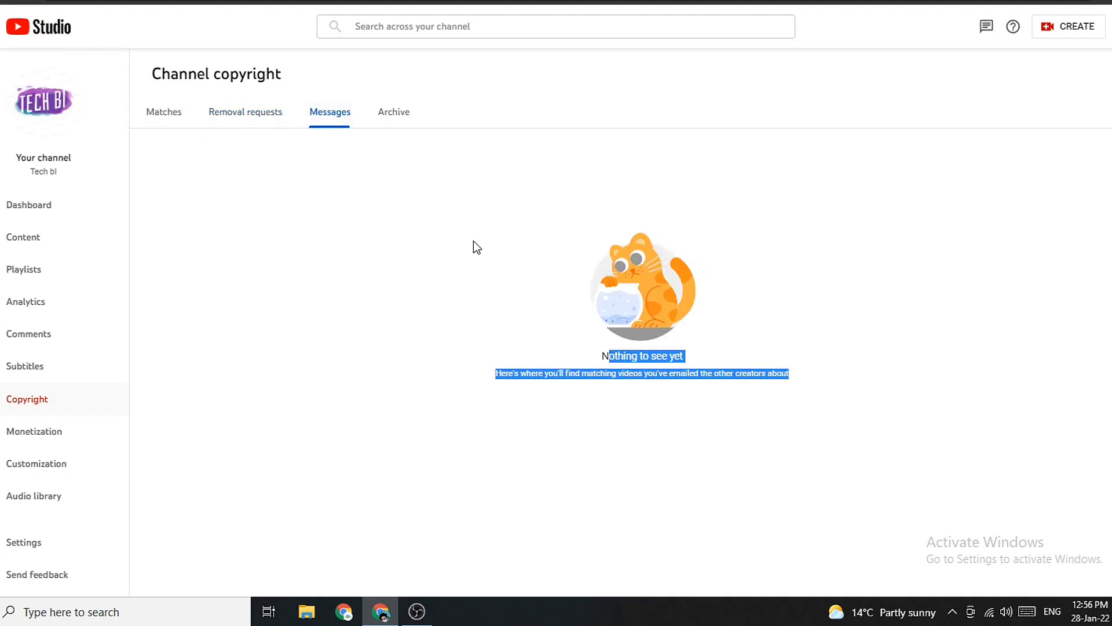
left_click(386, 128)
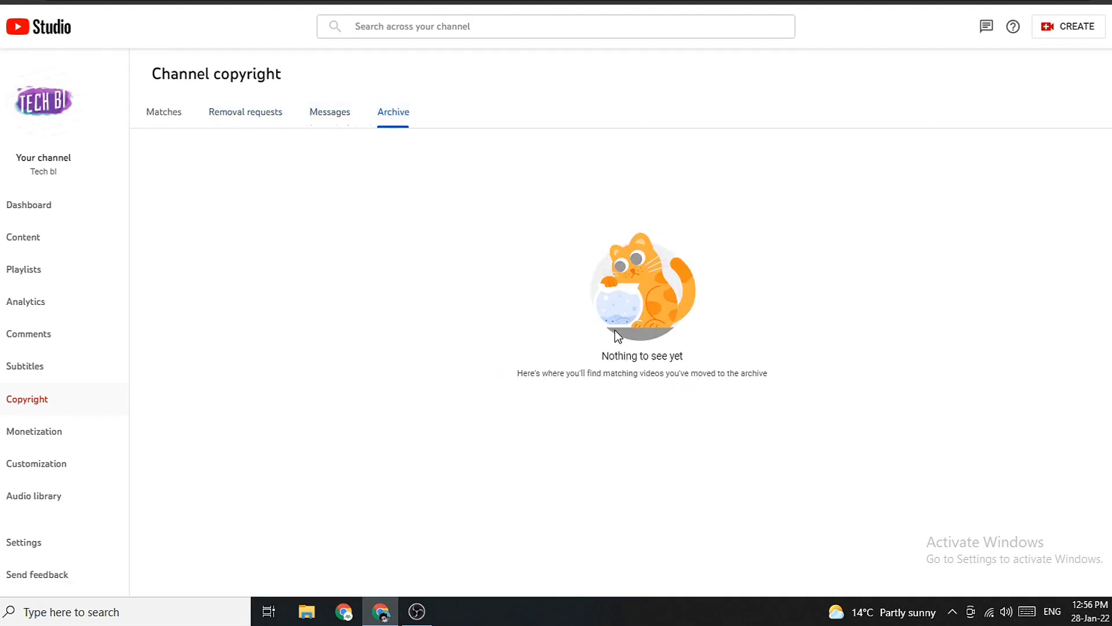
left_click_drag(600, 334, 799, 382)
left_click(532, 326)
left_click(169, 119)
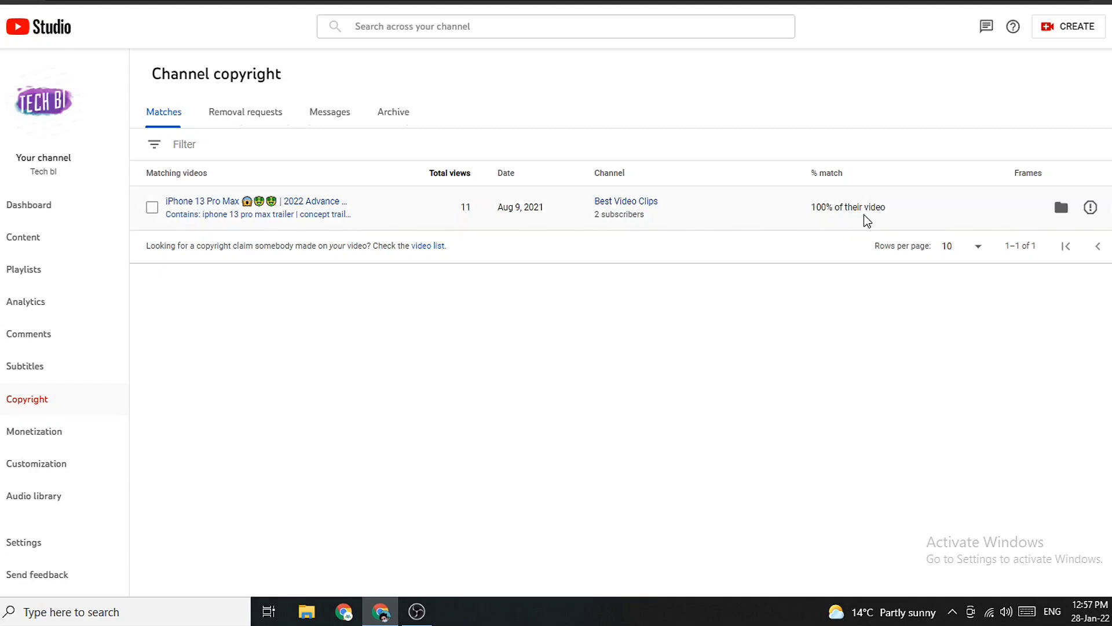
- Open the Best Video Clips channel from the matching video entry and look through its home page and uploaded videos
left_click(623, 201)
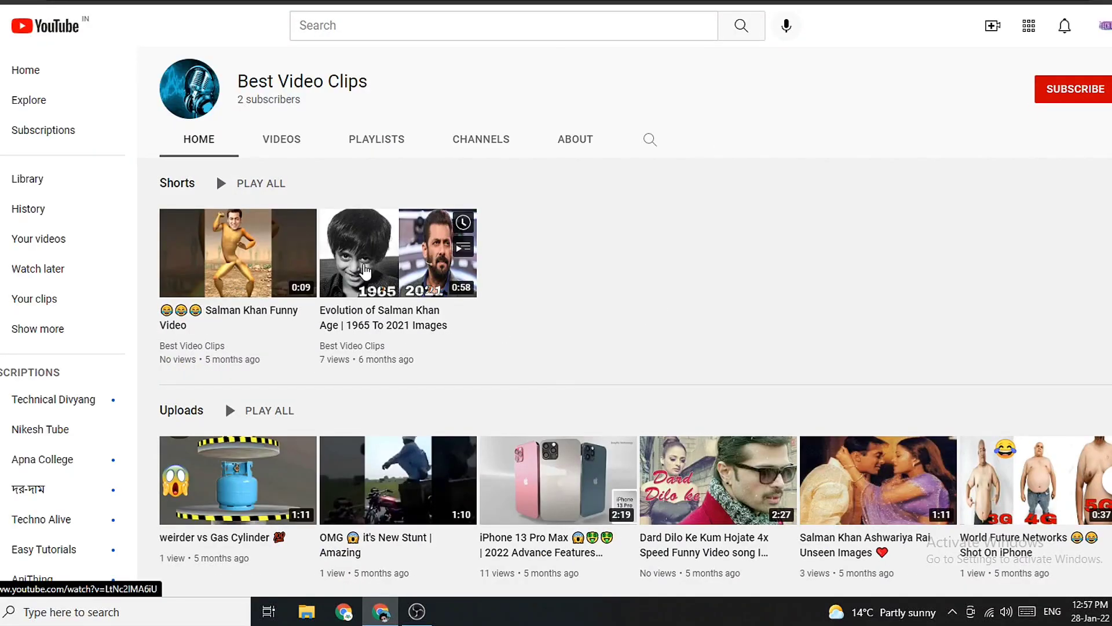
scroll(559, 344, "down", 1)
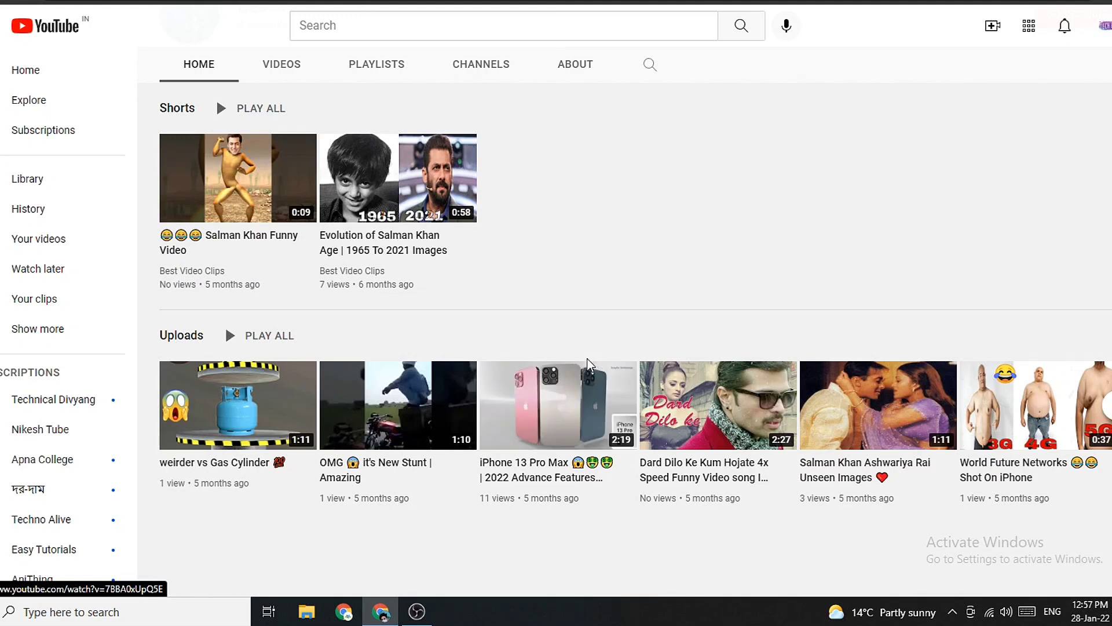
scroll(521, 215, "up", 2)
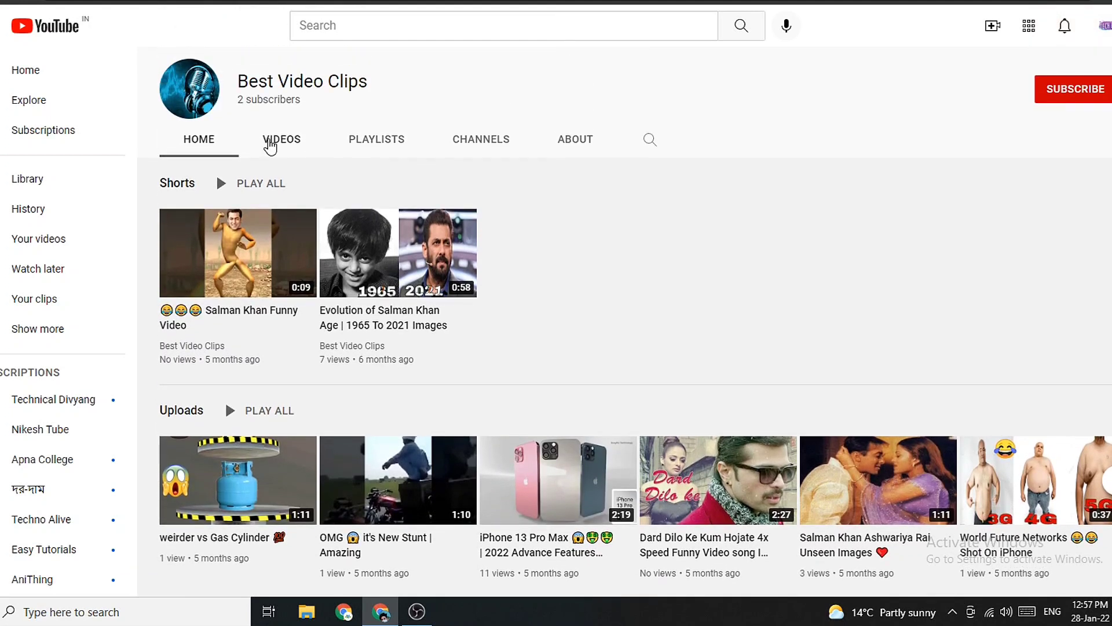
left_click_drag(235, 86, 277, 113)
left_click(297, 143)
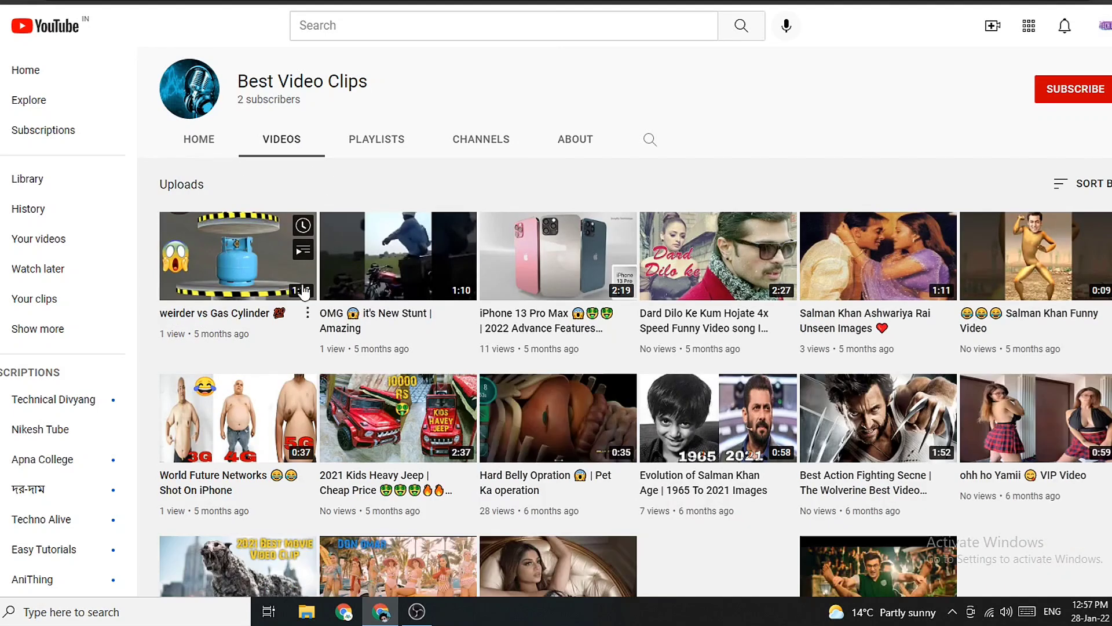
left_click_drag(193, 339, 277, 342)
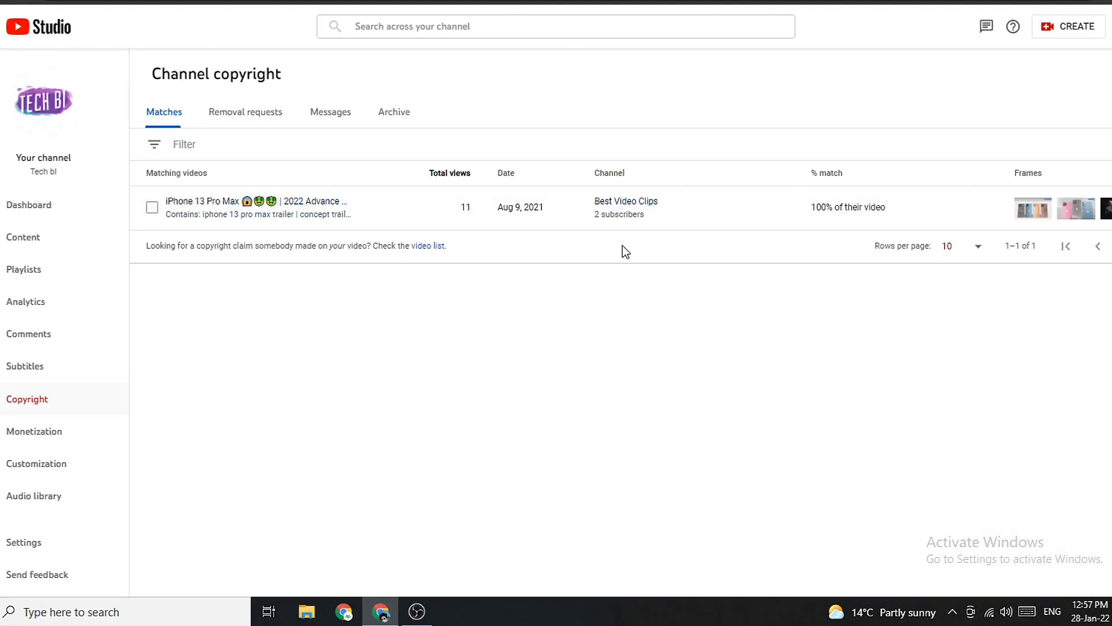
- Return to the Channel copyright matches and examine the iPhone 13 Pro Max video's match percentage and its archive option
mouse_move(916, 213)
left_click_drag(811, 209, 897, 232)
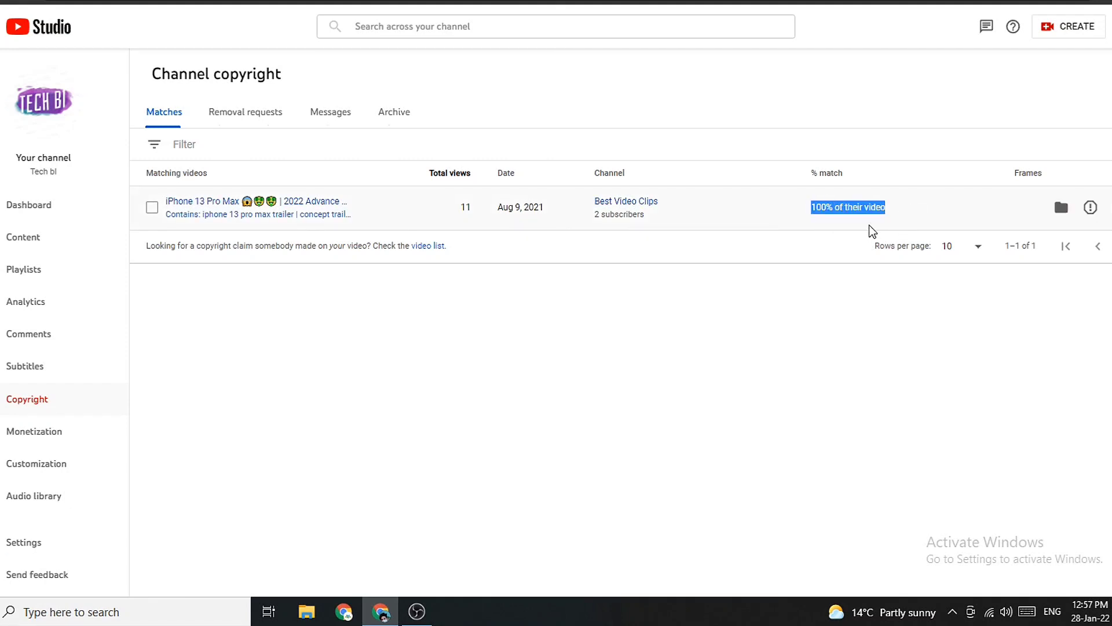
left_click_drag(809, 206, 900, 207)
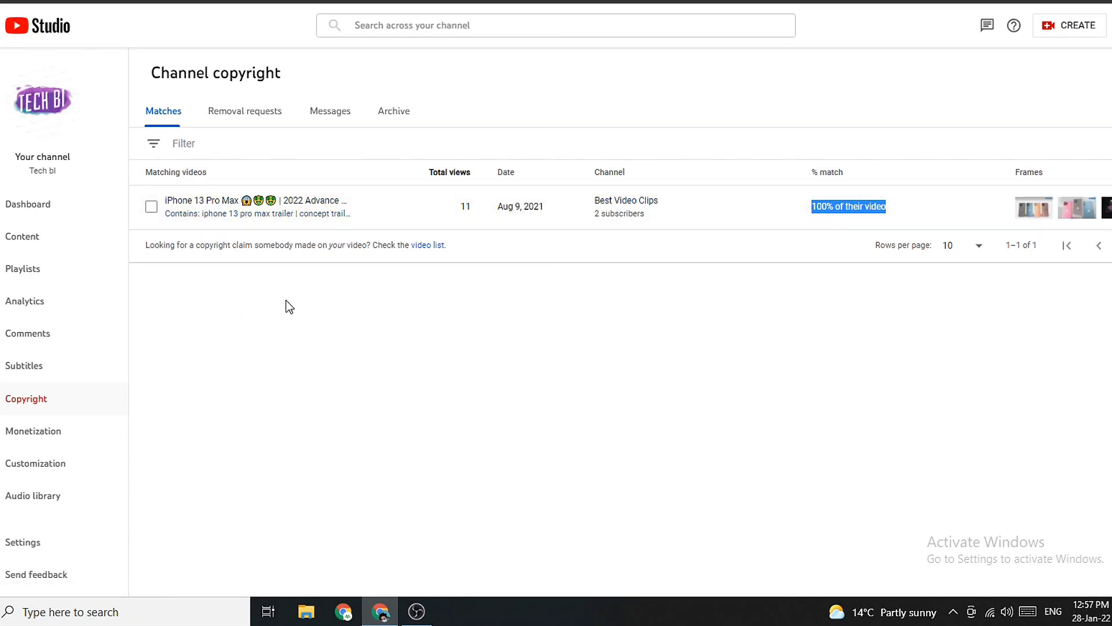
left_click(902, 401)
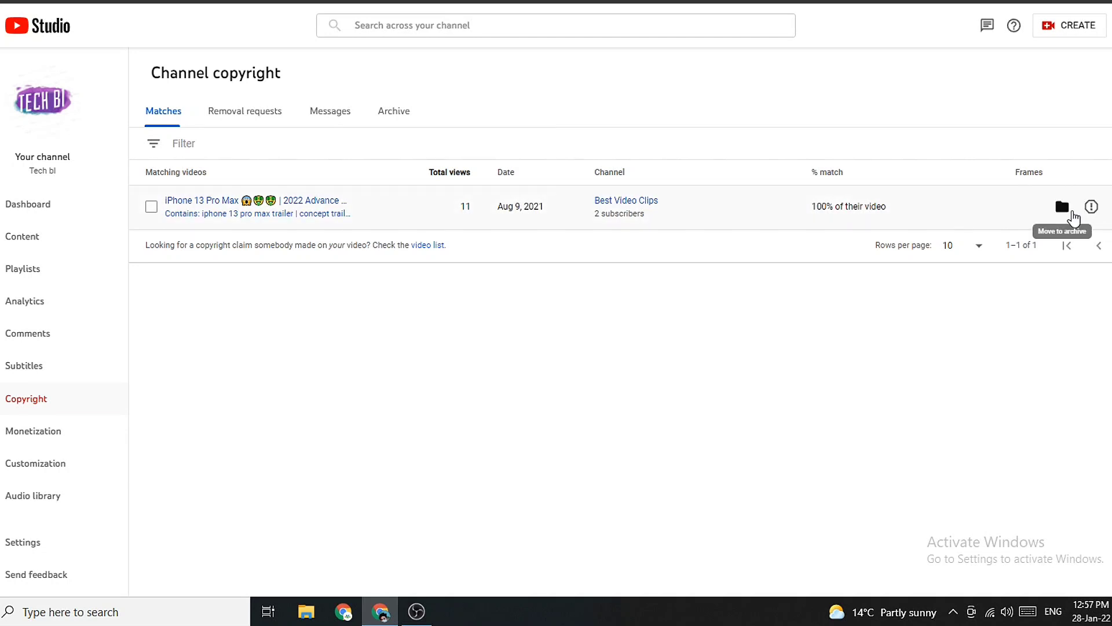
mouse_move(1071, 213)
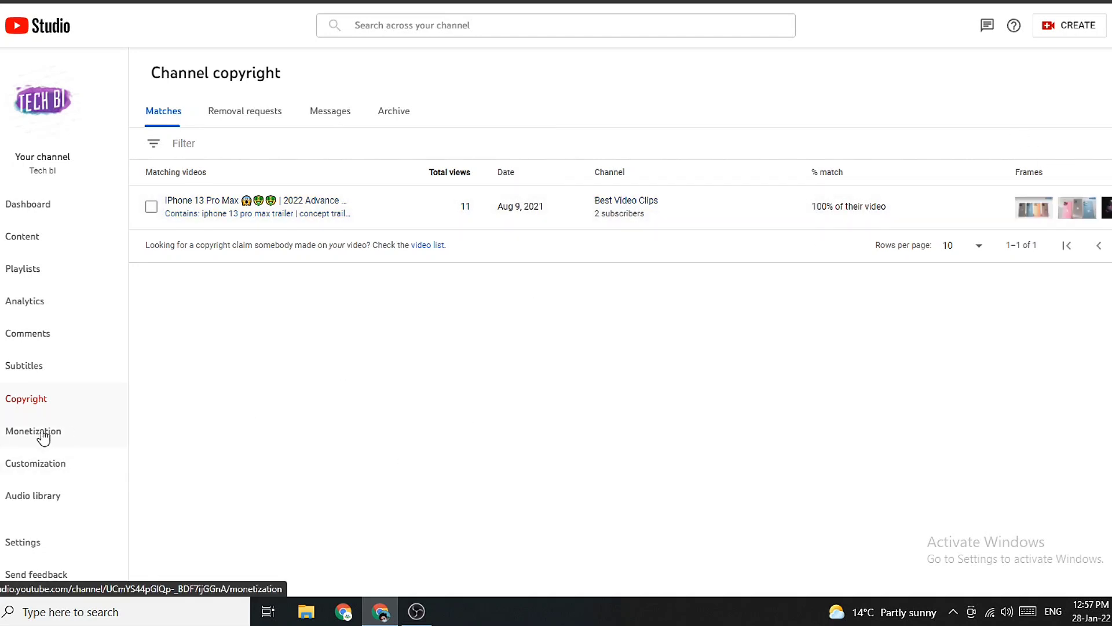
- Open the Channel monetization page and look over its overview, monetization options and Partner Program options
left_click(10, 436)
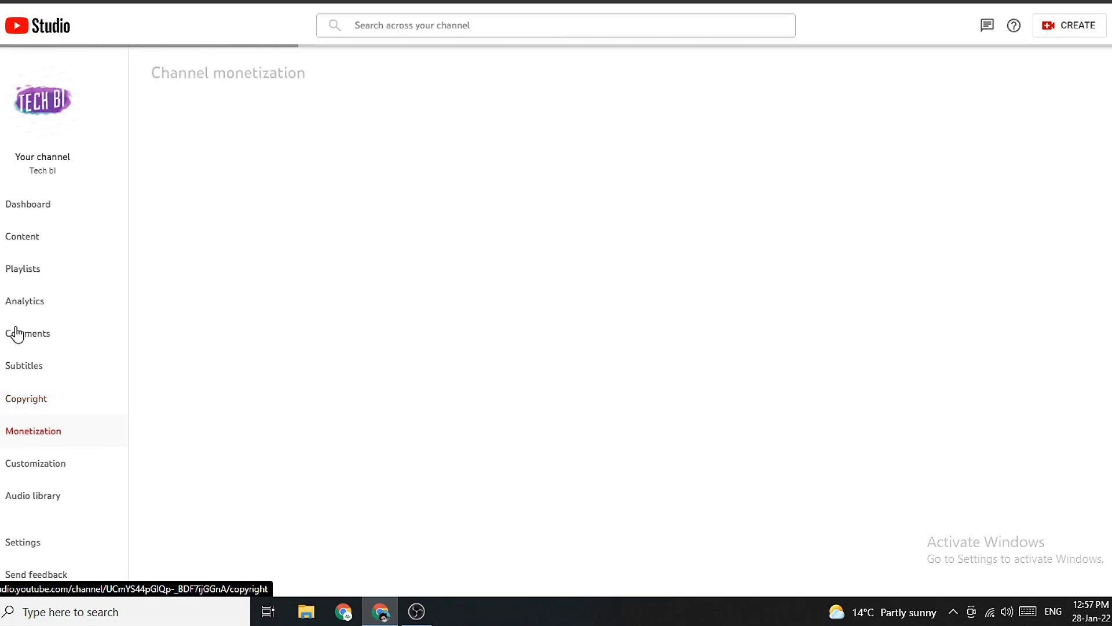
scroll(559, 320, "down", 4)
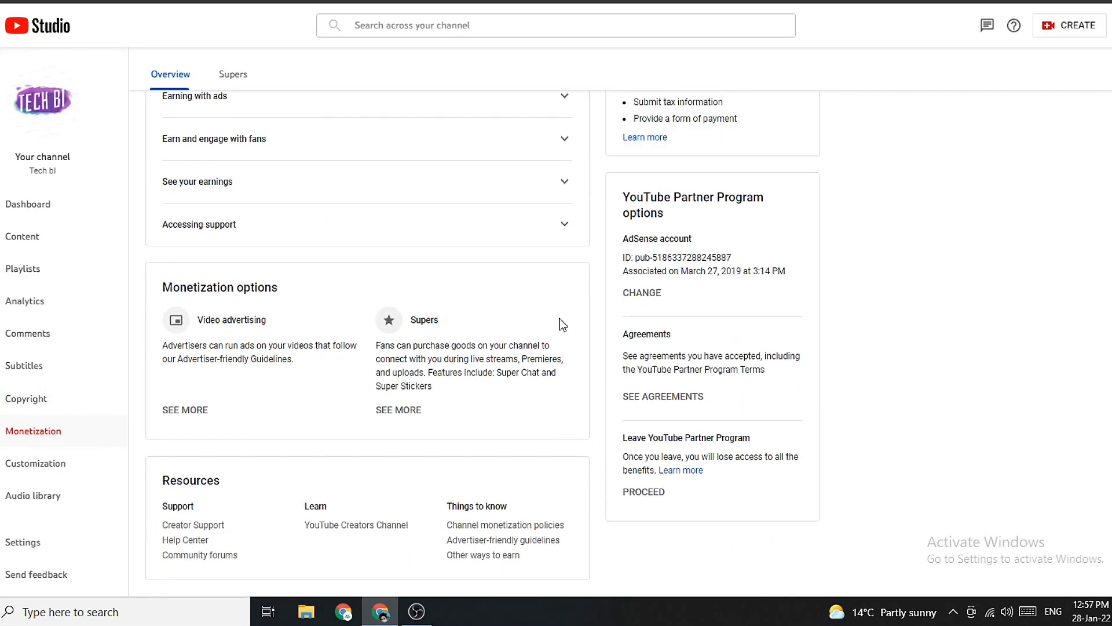
scroll(604, 303, "up", 4)
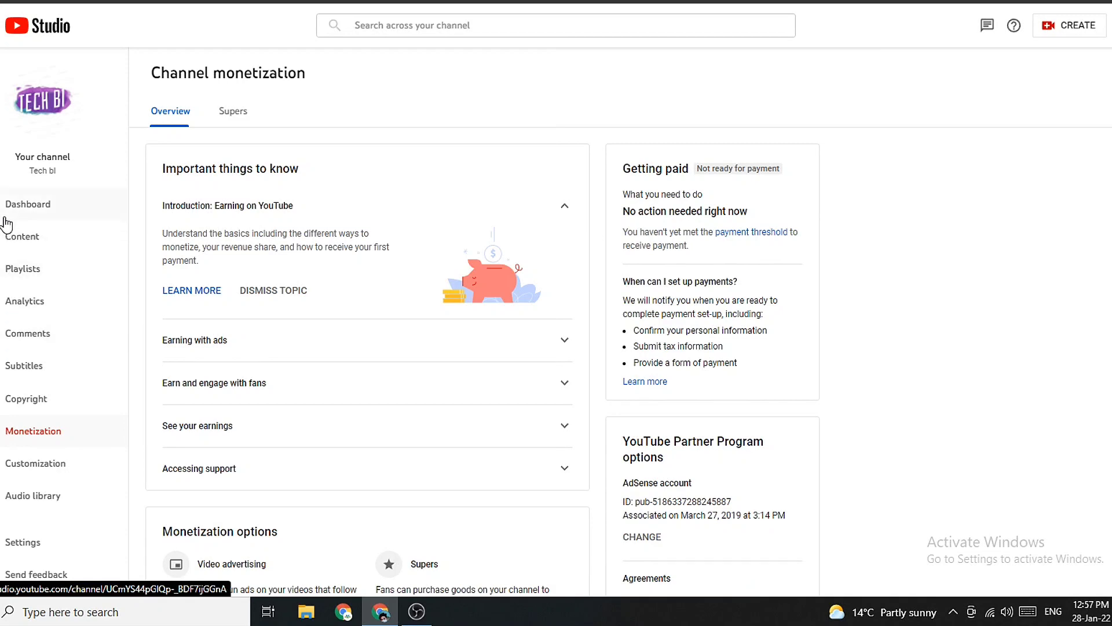
- Open the Channel dashboard and look over the channel analytics, latest video performance and latest comments
left_click(9, 218)
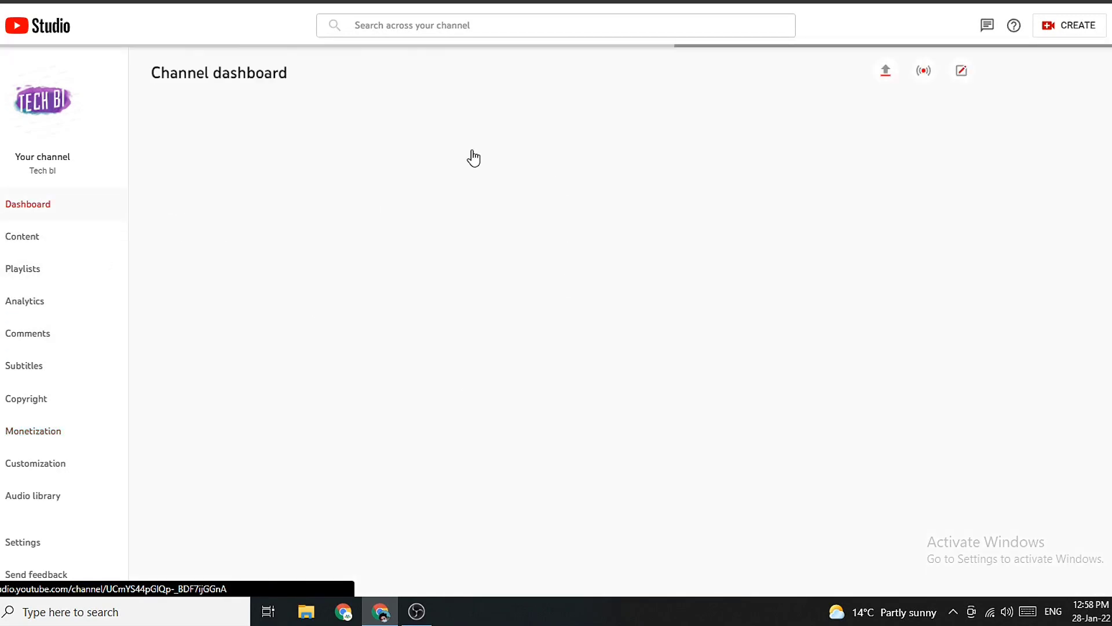
scroll(501, 258, "down", 4)
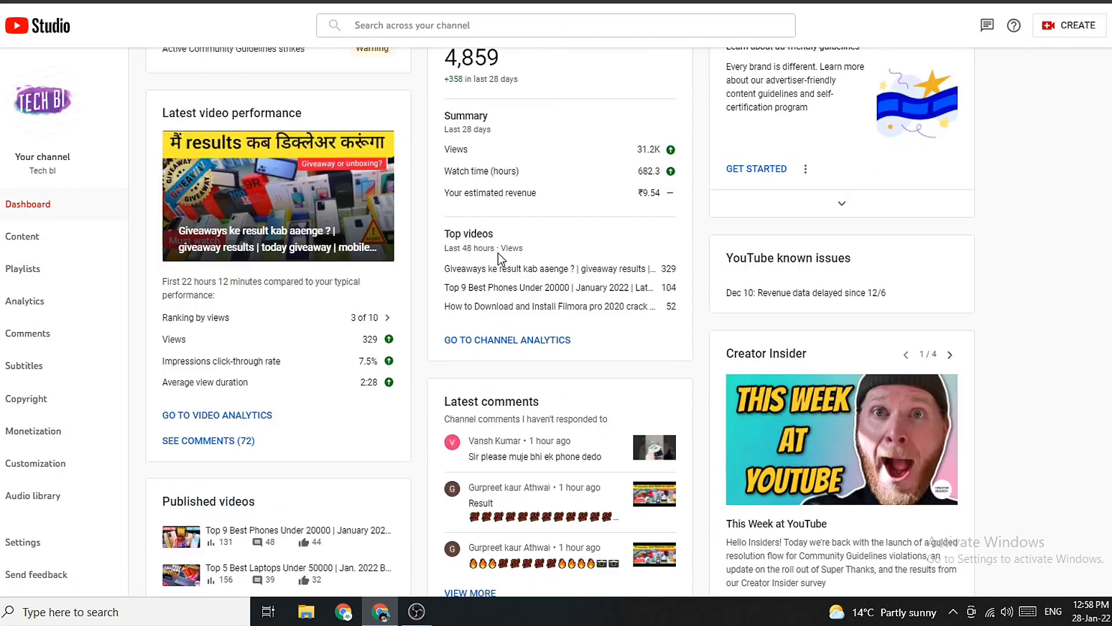
scroll(500, 258, "up", 4)
scroll(498, 253, "down", 10)
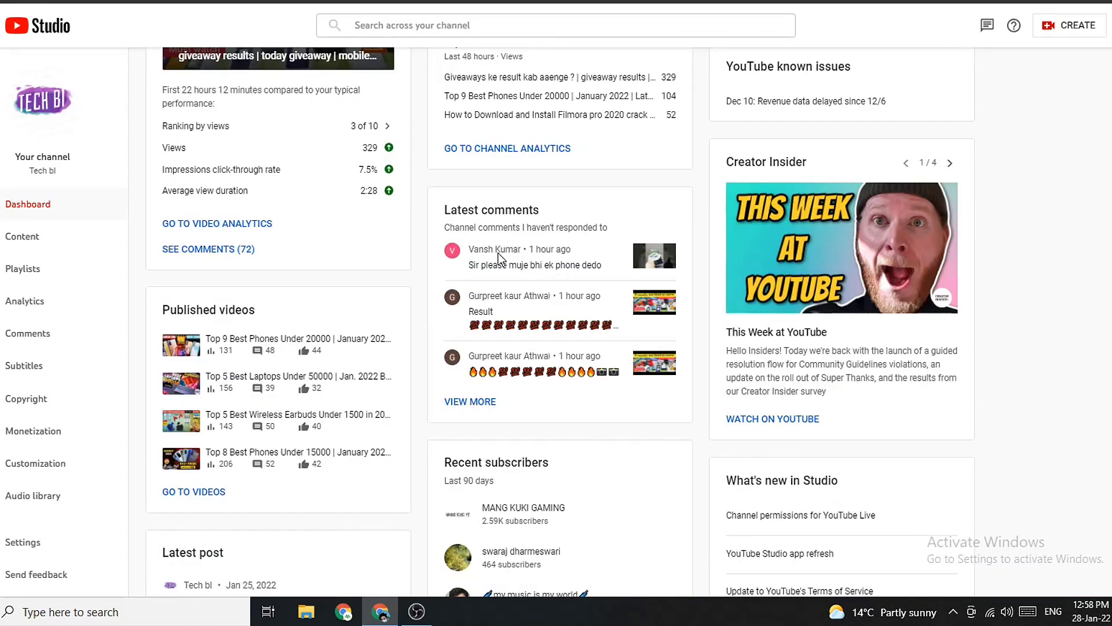
scroll(496, 255, "up", 7)
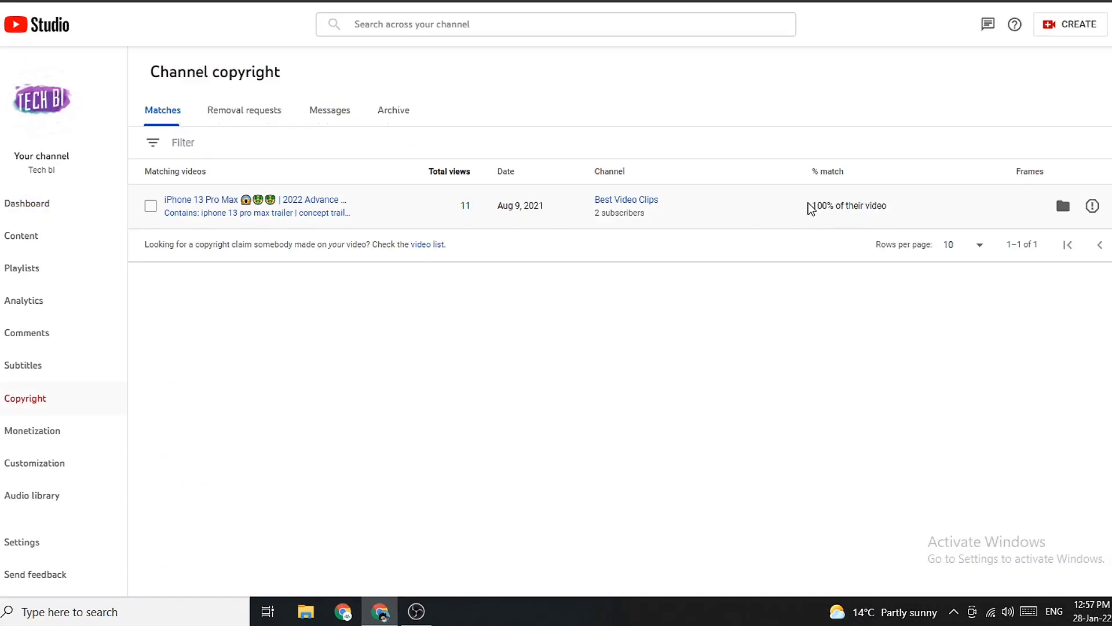
- Check the match percentage of the iPhone 13 Pro Max video in the Channel copyright matches again
left_click_drag(812, 206, 914, 219)
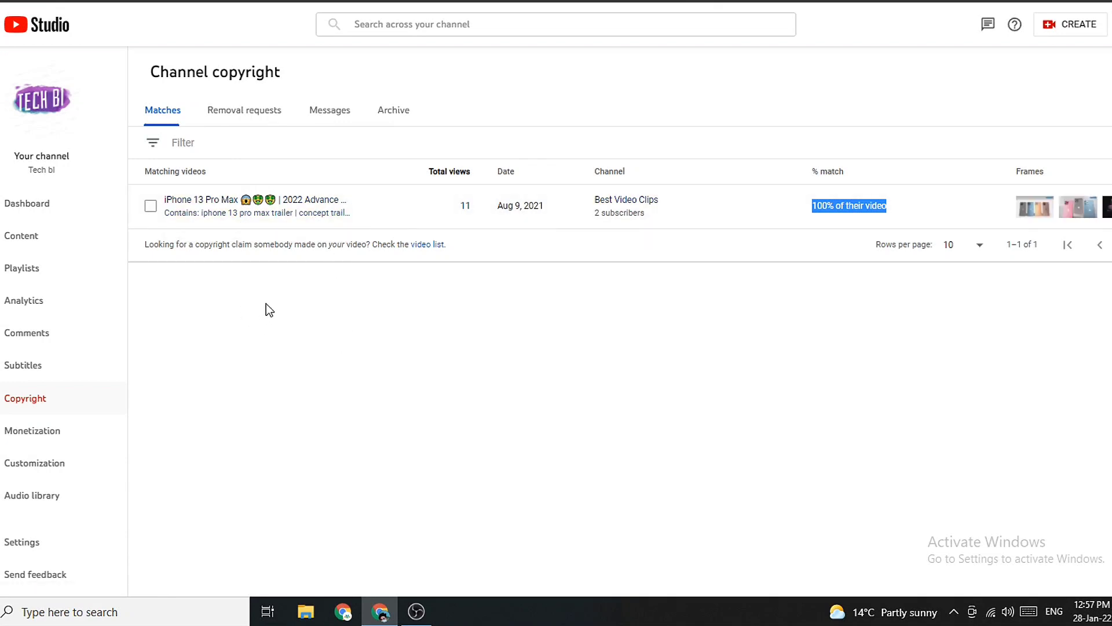
left_click(903, 401)
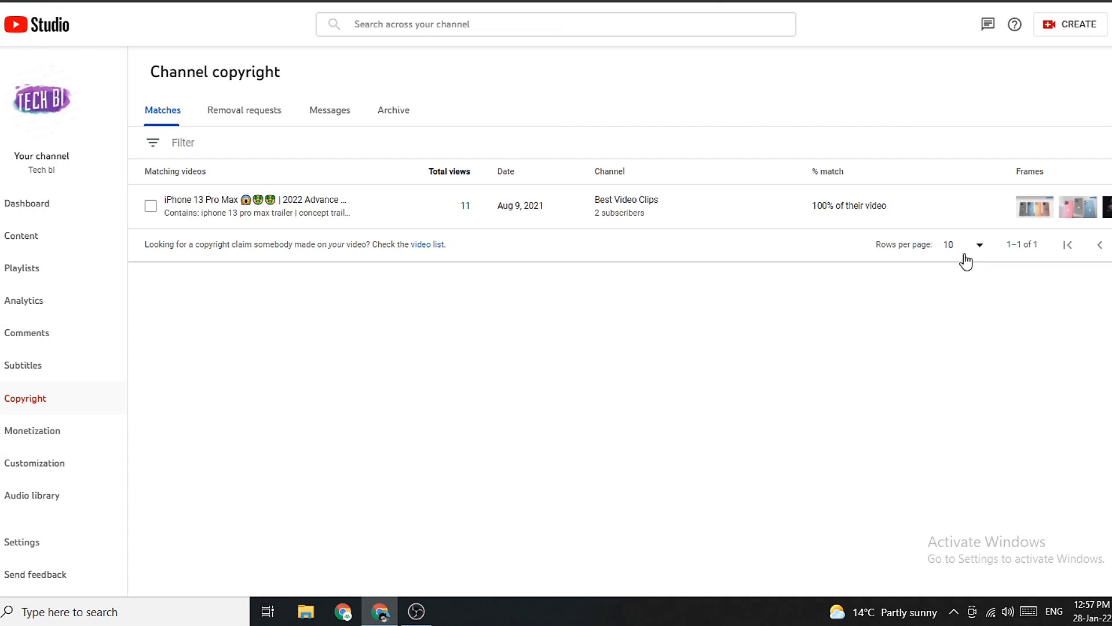
mouse_move(1028, 188)
- View the Channel monetization overview again, from the payment status down to the resources
left_click(12, 441)
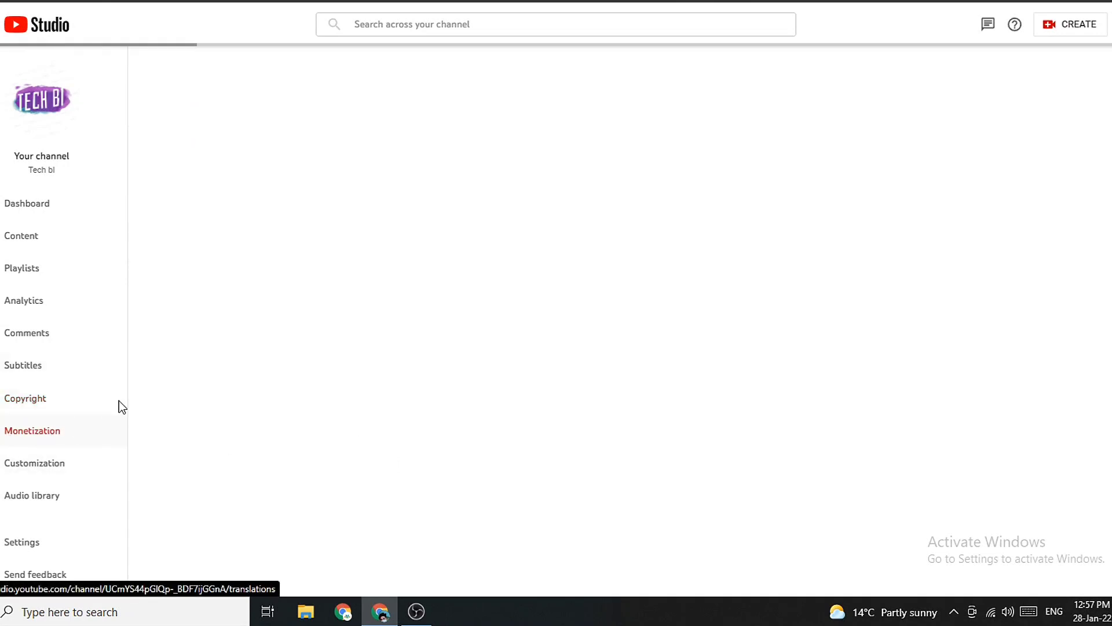
scroll(561, 315, "down", 4)
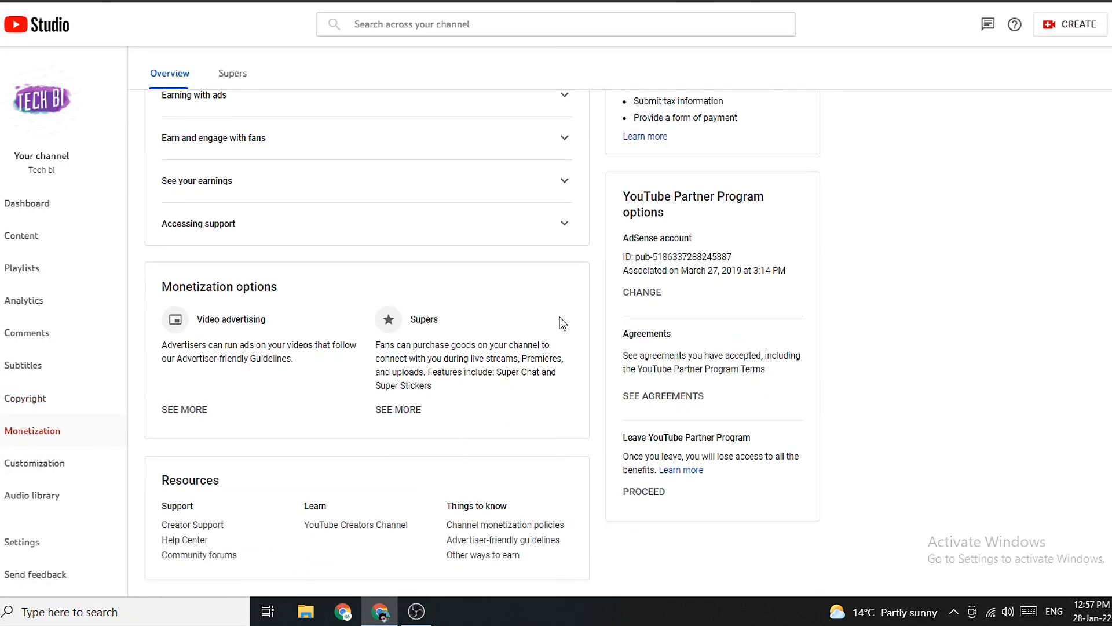
scroll(606, 300, "up", 4)
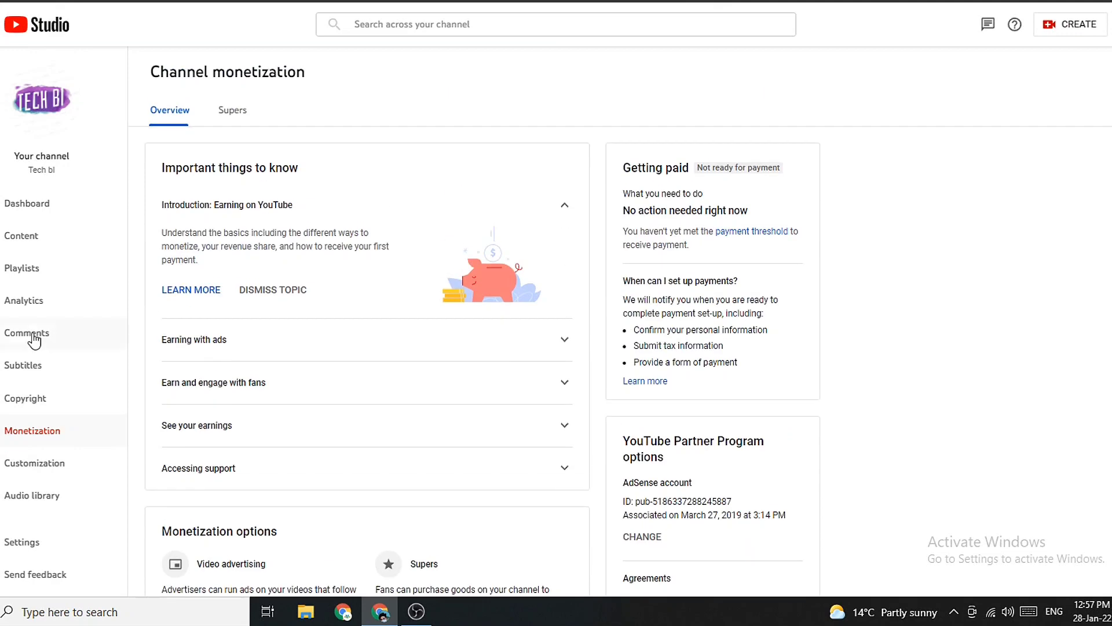
- Review the Channel dashboard's analytics, published videos and comments again, and return to the Channel copyright matches
left_click(8, 213)
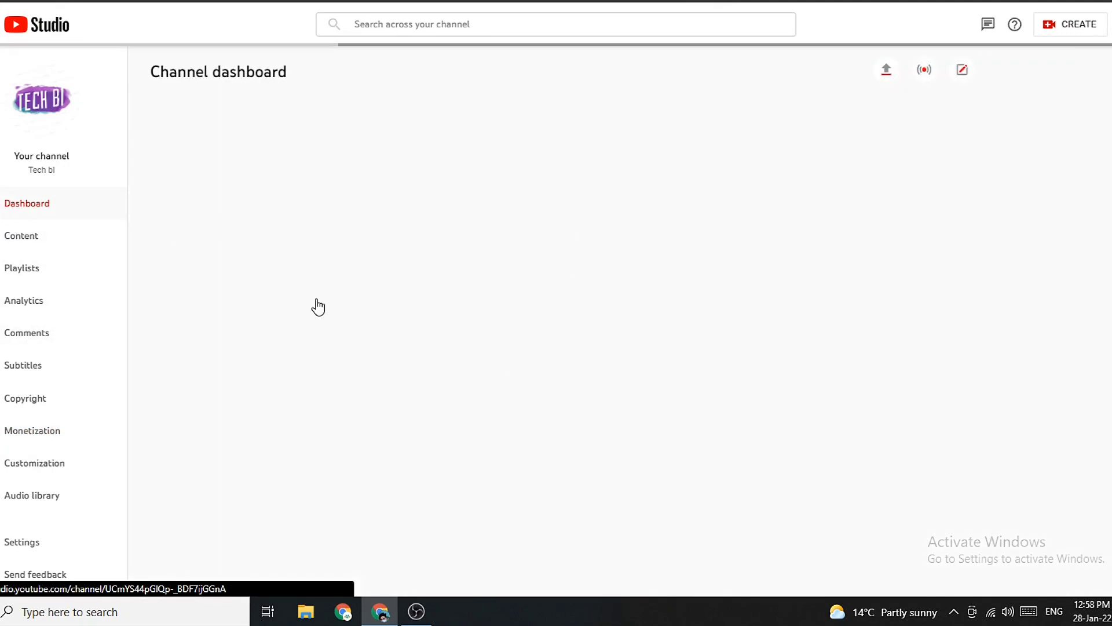
scroll(499, 257, "down", 4)
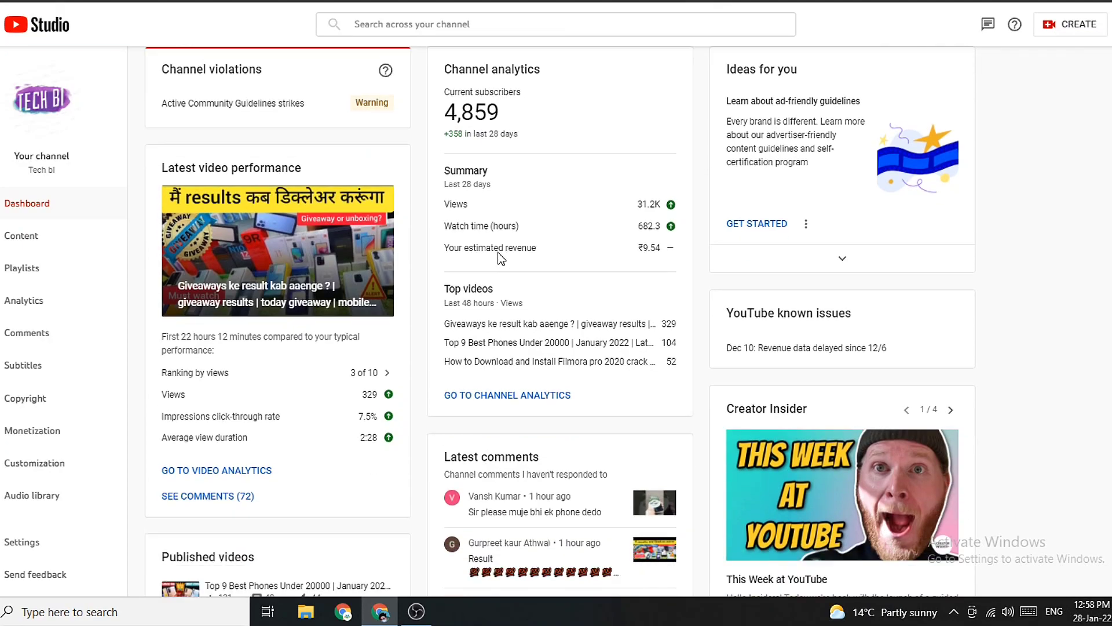
scroll(501, 259, "up", 4)
scroll(499, 255, "down", 10)
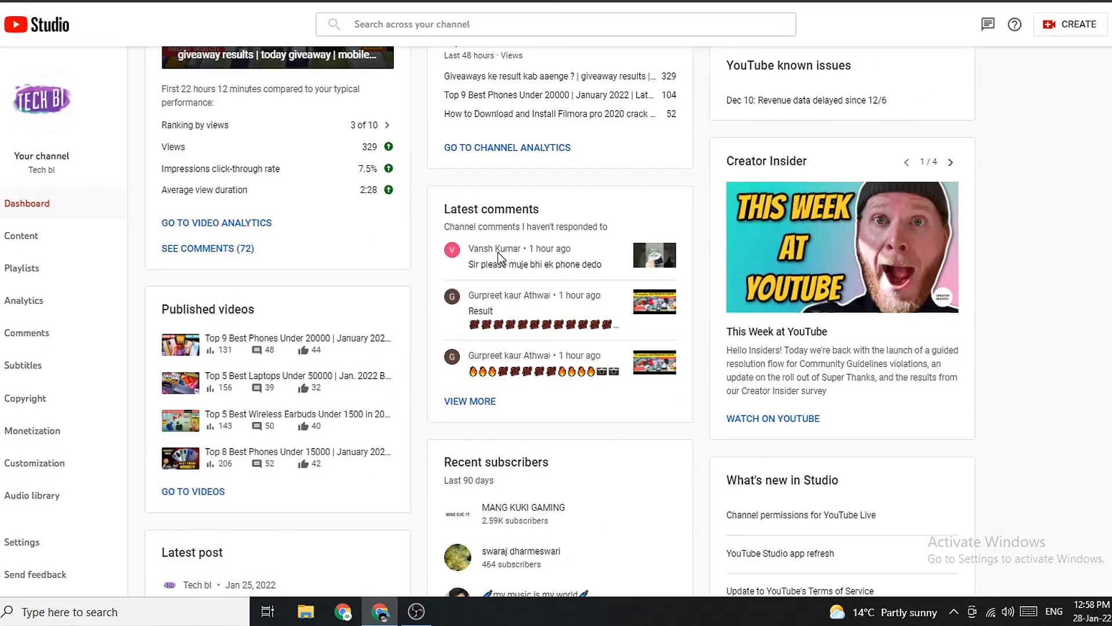
scroll(498, 259, "up", 7)
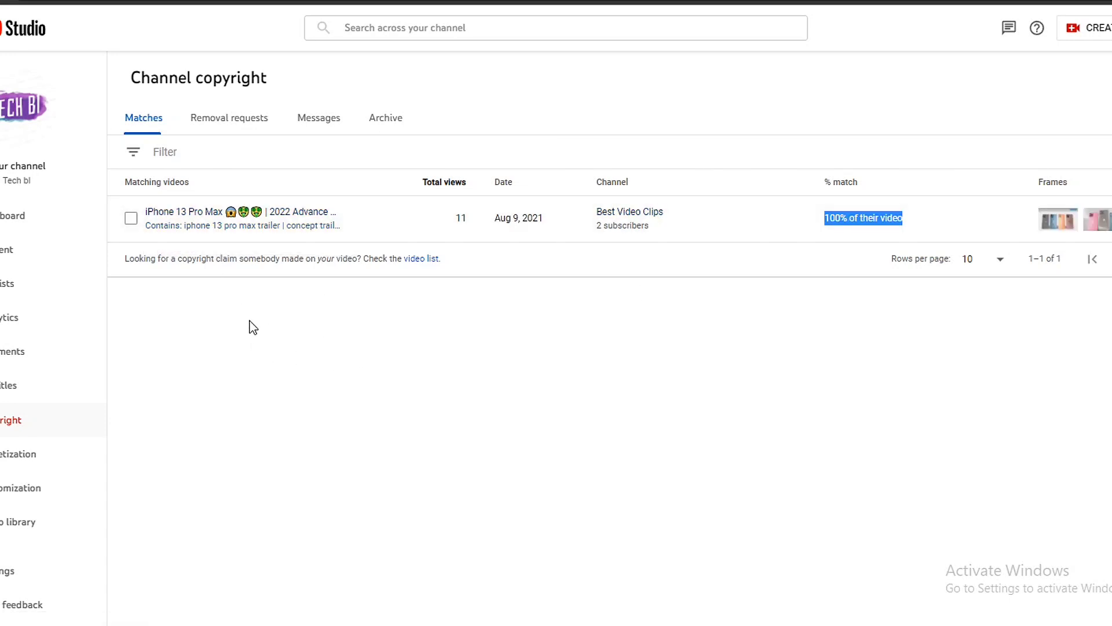
left_click(923, 429)
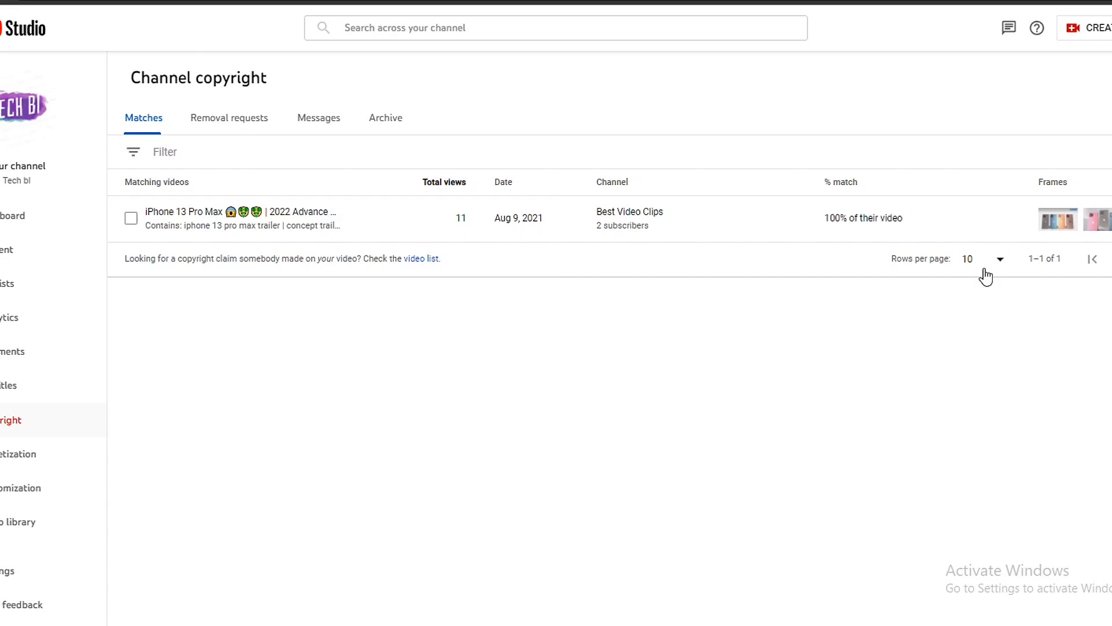